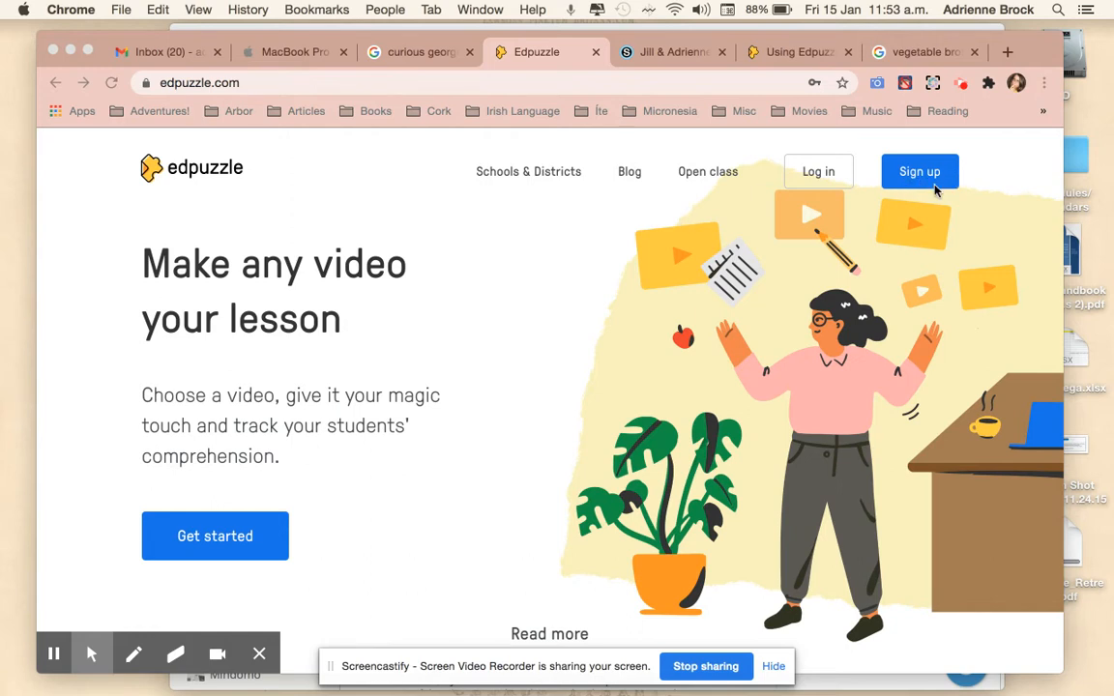
# Log in to the existing teacher account
pyautogui.click(931, 185)
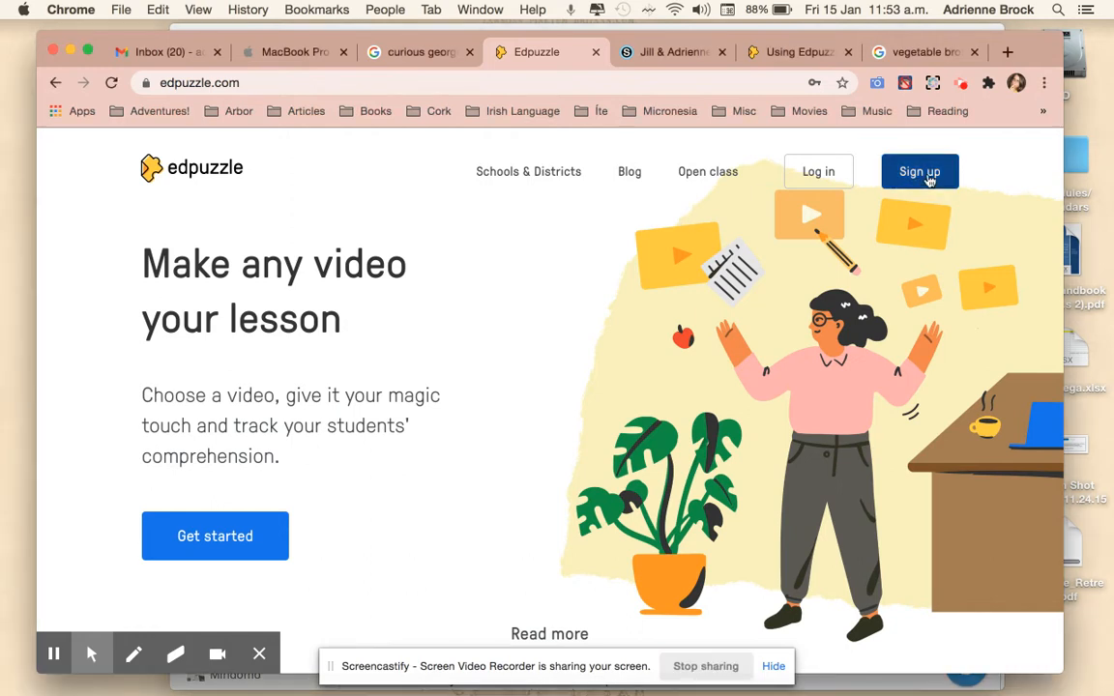
pyautogui.click(828, 174)
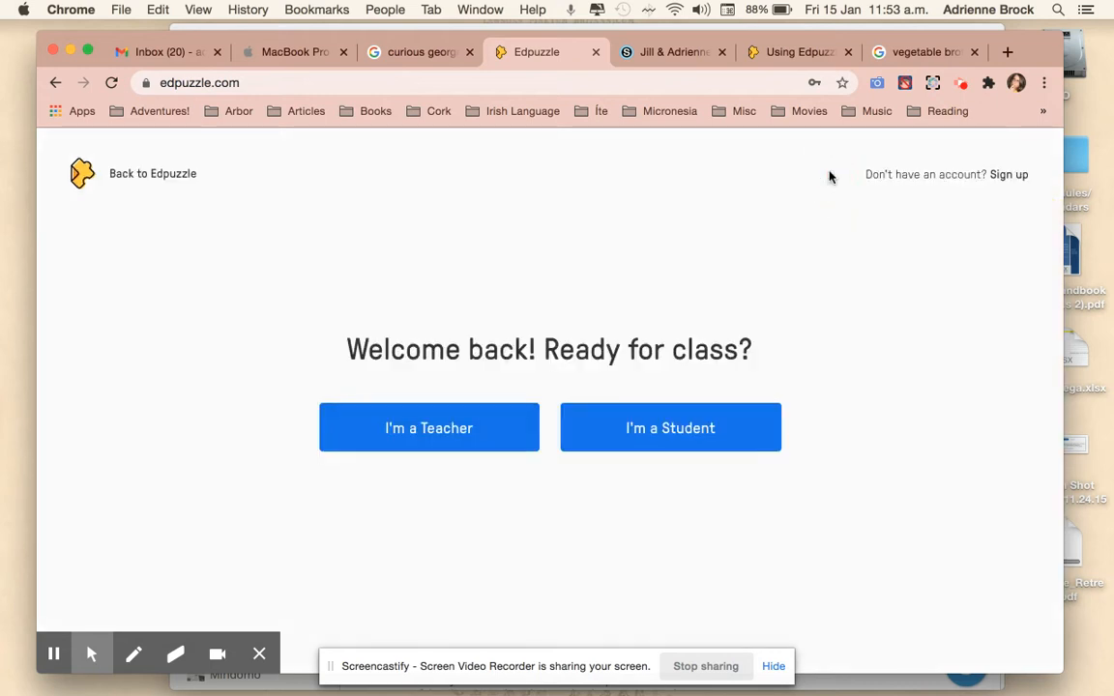
pyautogui.click(443, 428)
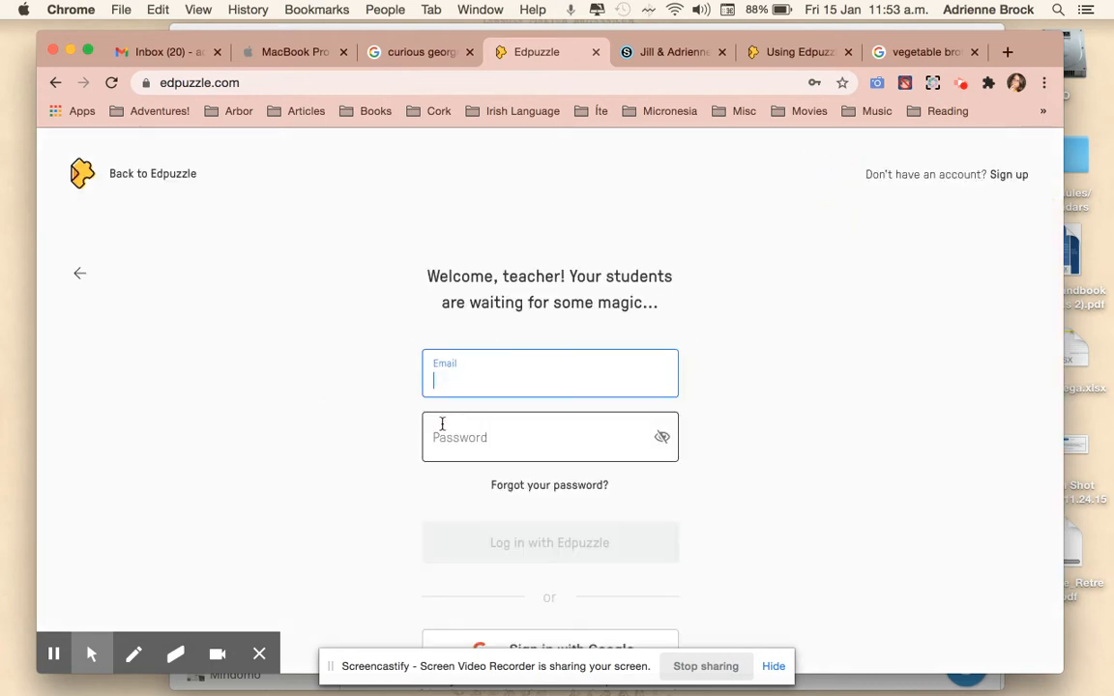
pyautogui.click(554, 543)
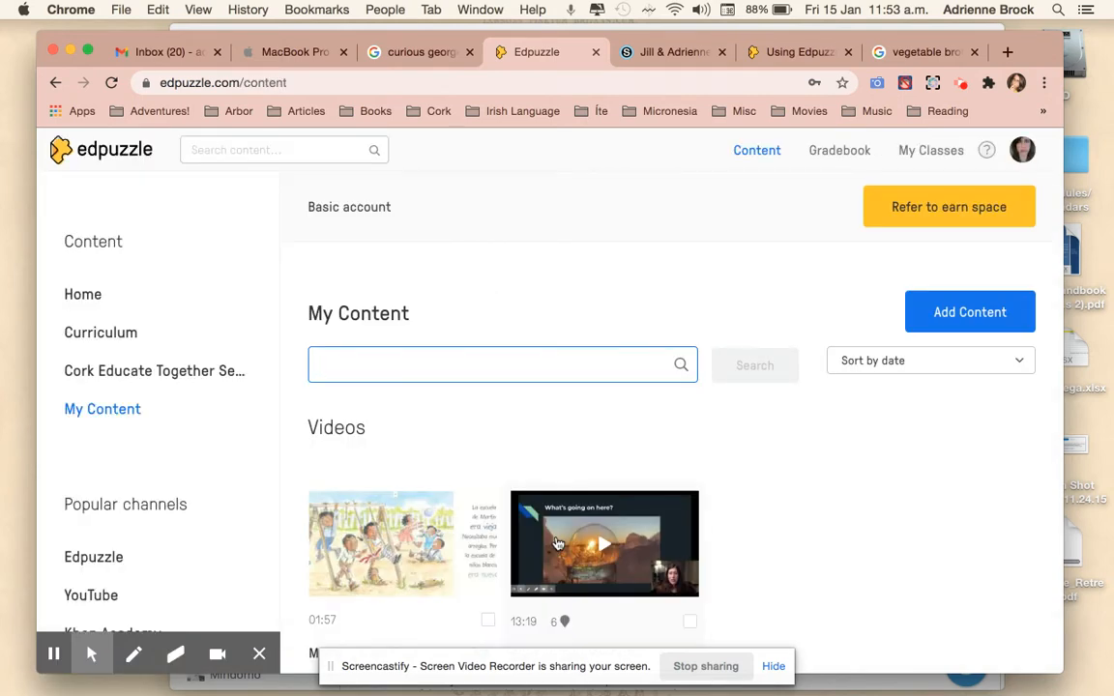
# Examine the videos under My Content and the list of popular channels
pyautogui.scroll(-1, 503, 426)
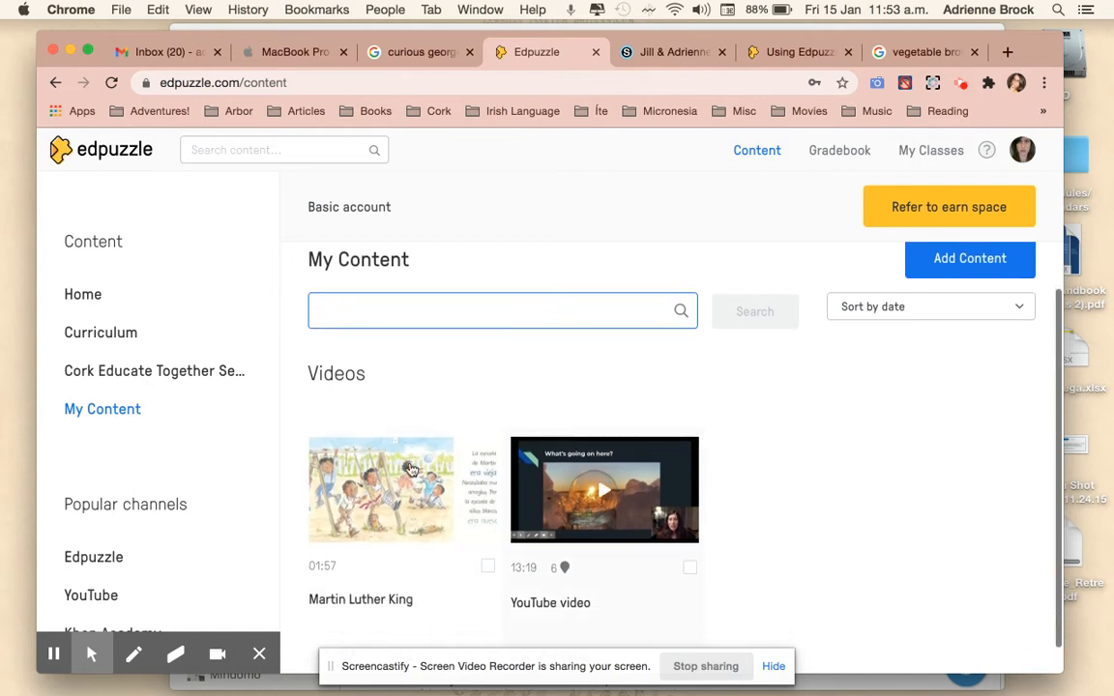
pyautogui.scroll(1, 561, 465)
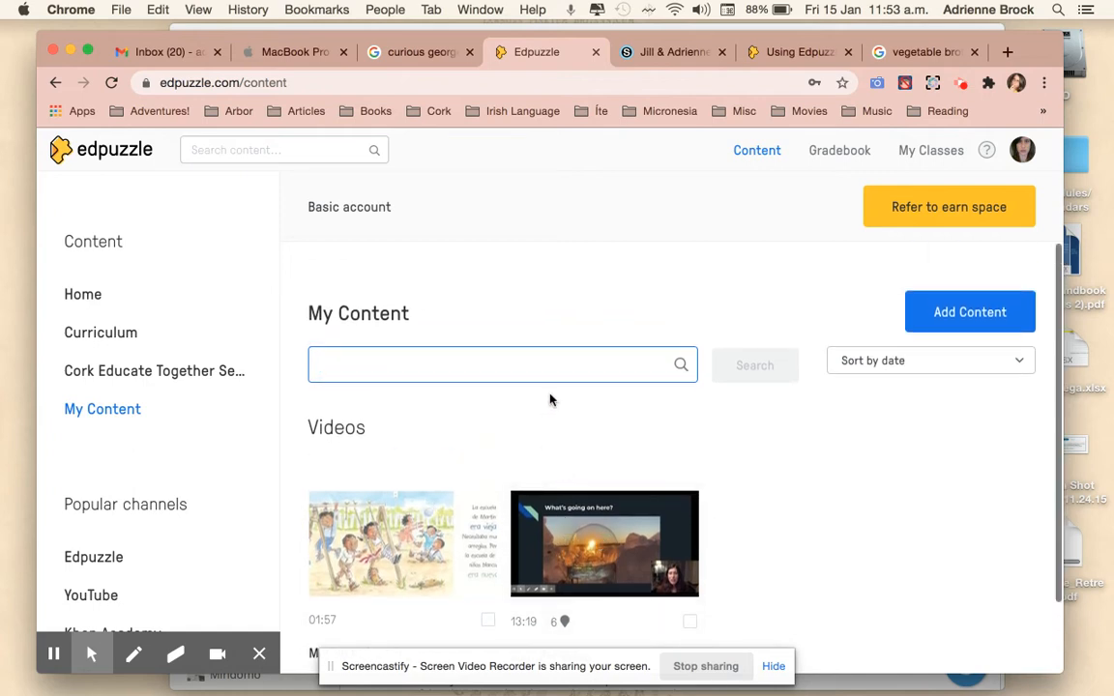
pyautogui.scroll(-3, 172, 493)
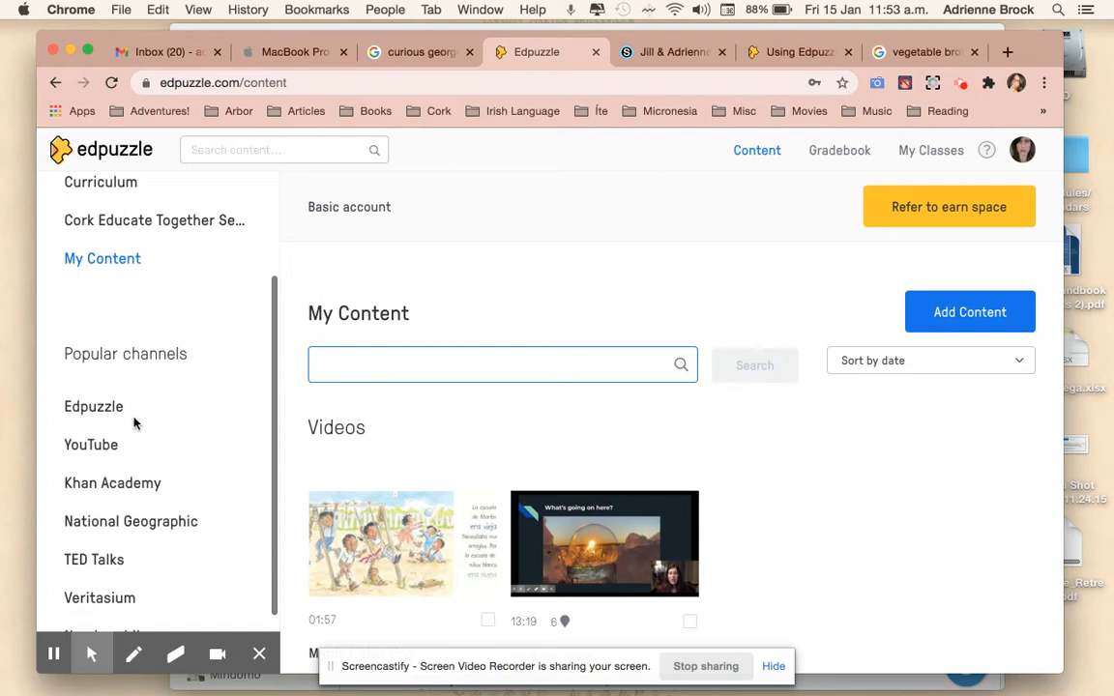
pyautogui.scroll(-1, 126, 473)
pyautogui.scroll(-2, 164, 561)
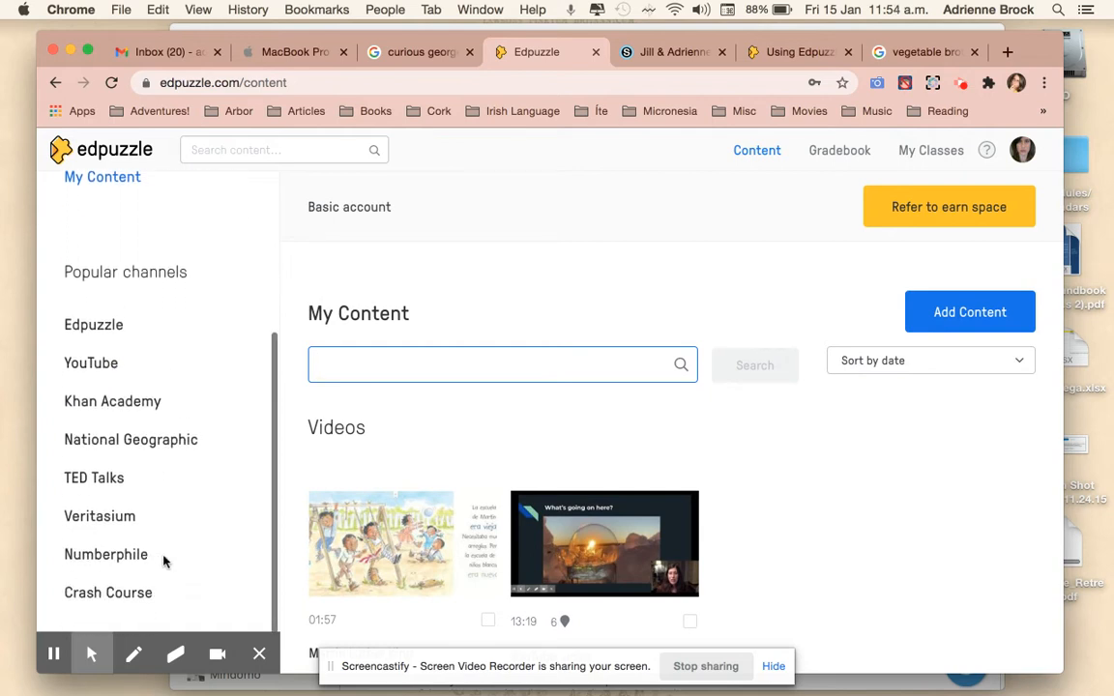
pyautogui.scroll(5, 237, 533)
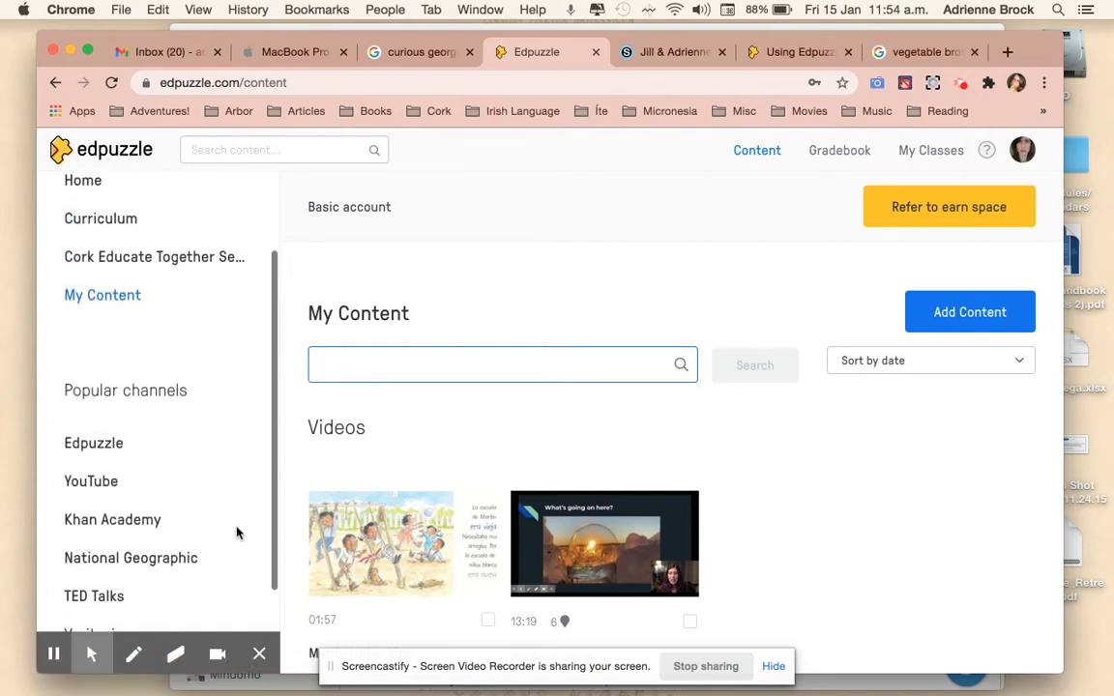
pyautogui.scroll(-5, 237, 533)
pyautogui.scroll(1, 237, 533)
pyautogui.scroll(-2, 237, 533)
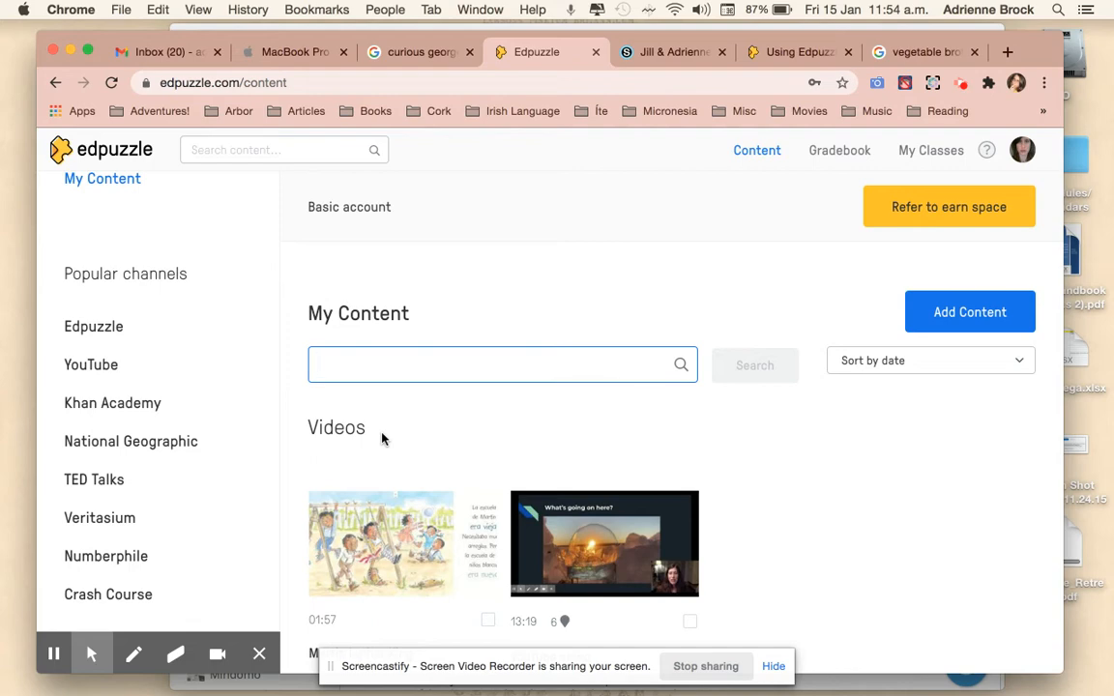
# Switch to the 1st Year English course in Schoology and open its Edpuzzle app
pyautogui.click(671, 53)
pyautogui.scroll(-1, 144, 481)
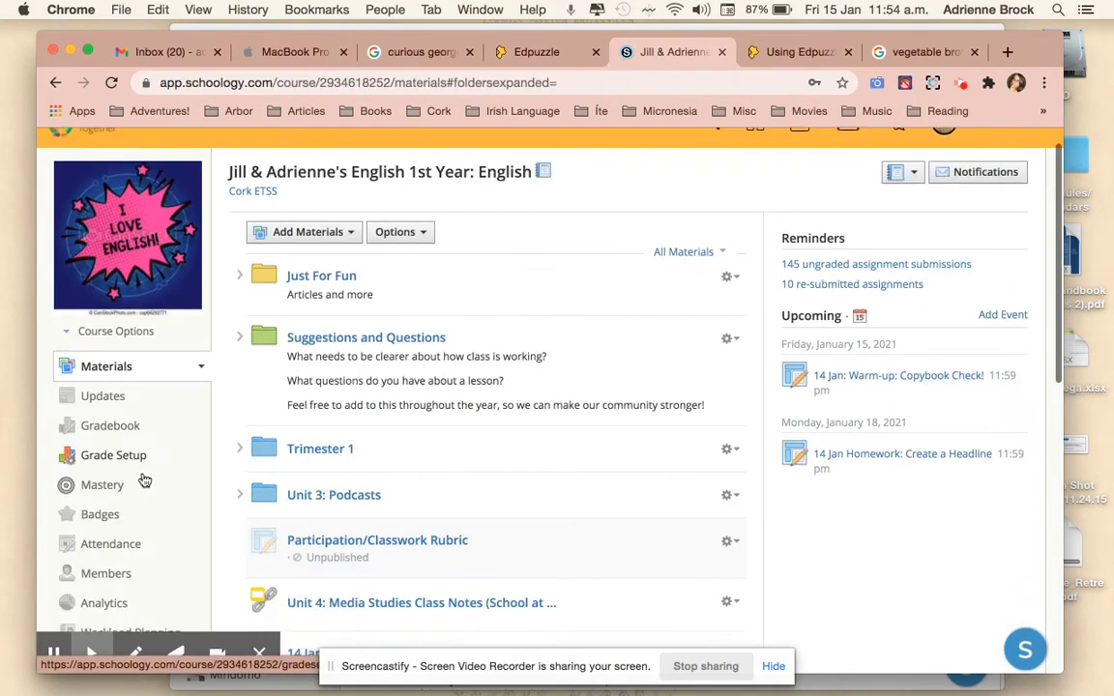
pyautogui.scroll(-3, 144, 480)
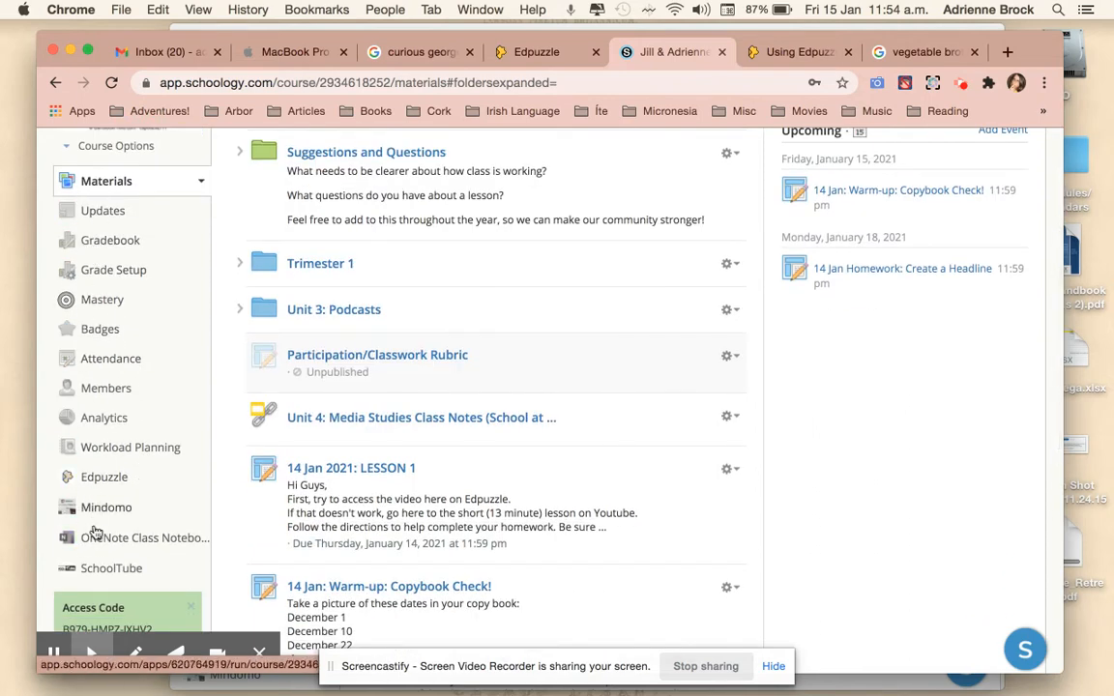
pyautogui.scroll(3, 94, 532)
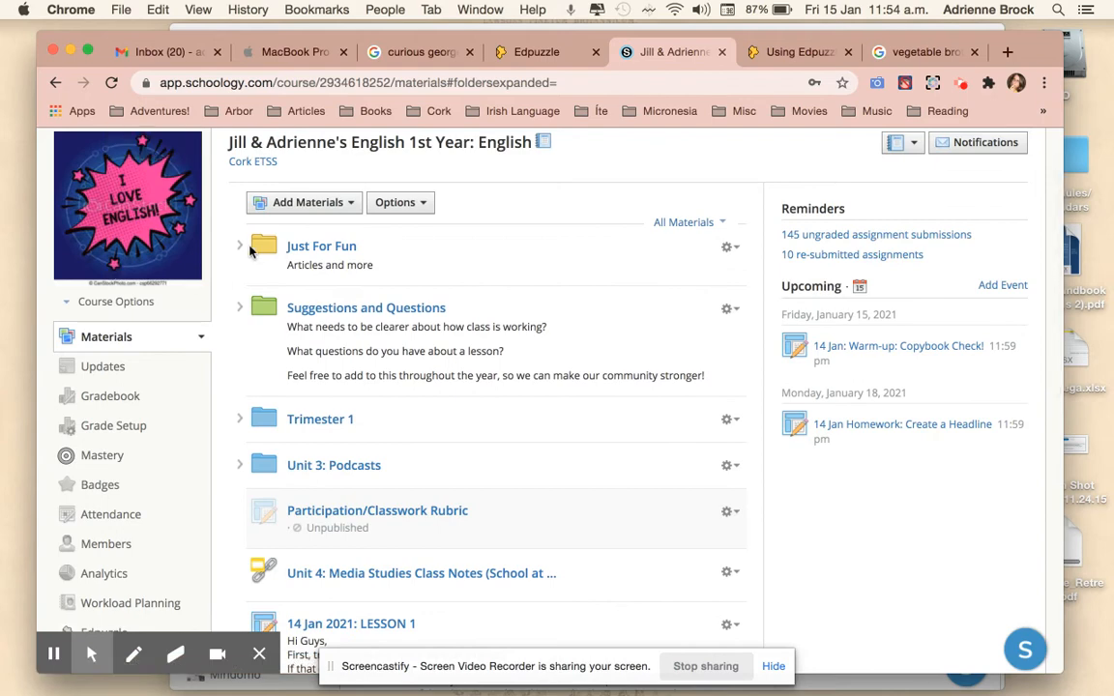
pyautogui.scroll(-3, 245, 250)
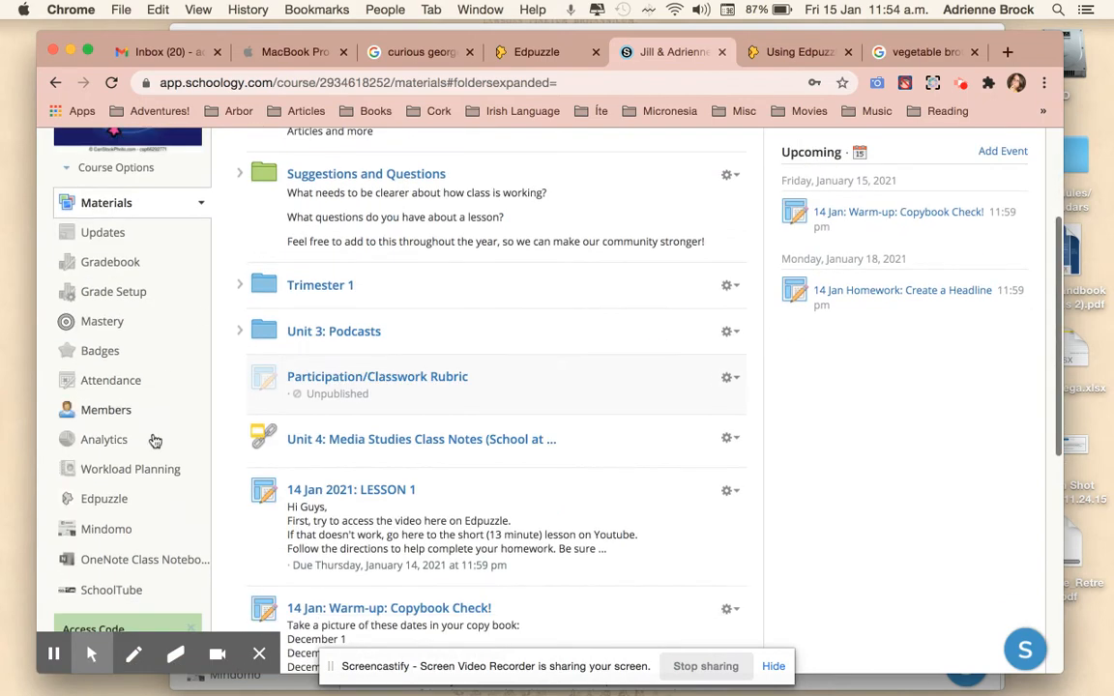
pyautogui.click(104, 500)
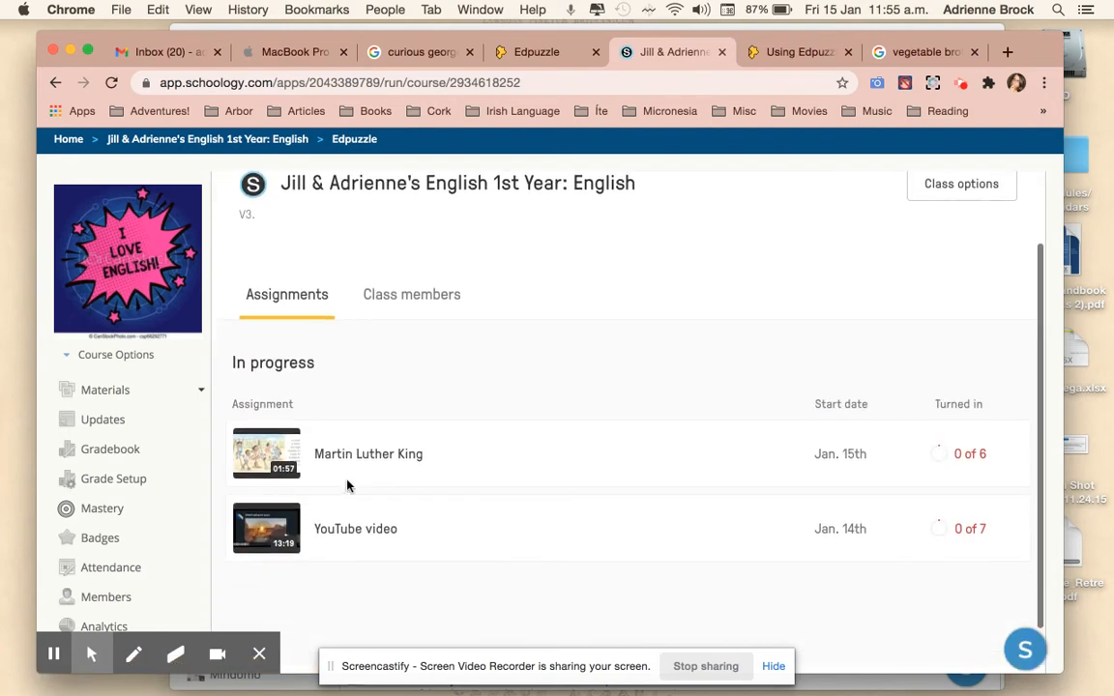
# Review the course's in-progress Edpuzzle assignments and compare them with the videos under My Content on the Edpuzzle site
pyautogui.scroll(1, 392, 406)
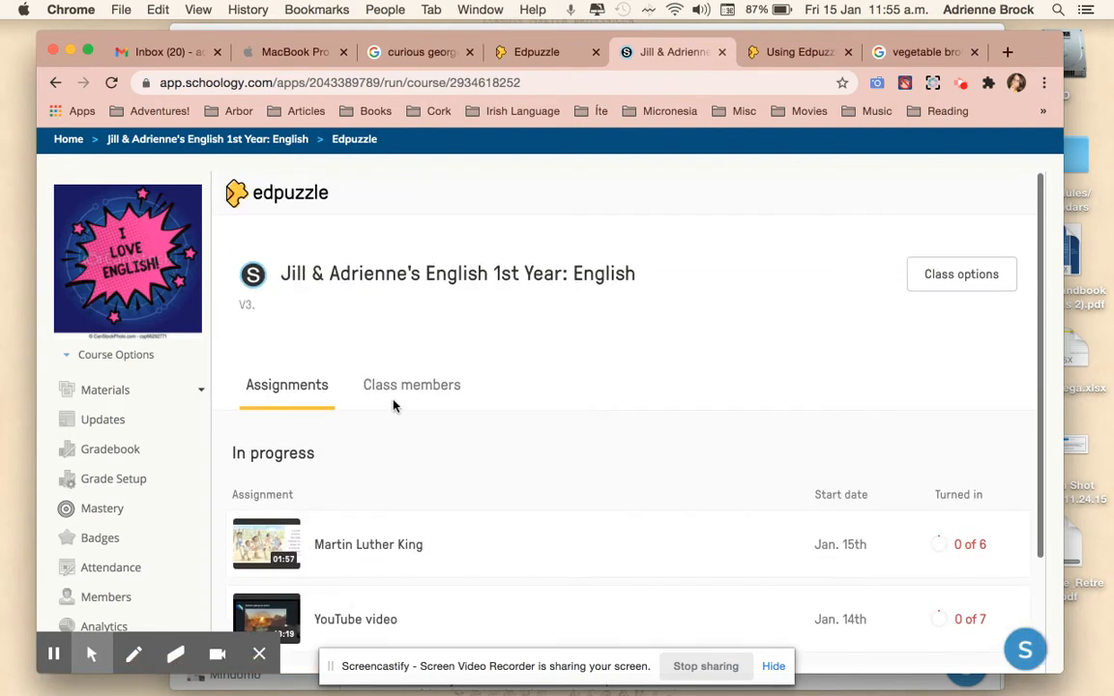
pyautogui.scroll(-3, 421, 398)
pyautogui.scroll(3, 421, 397)
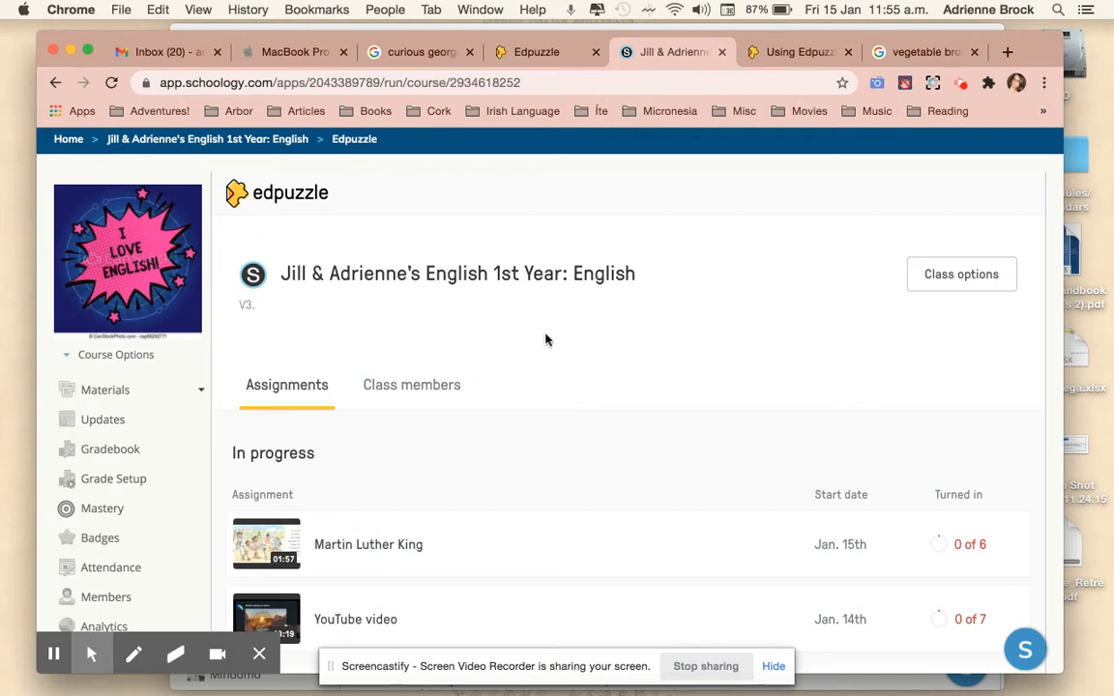
pyautogui.scroll(-1, 510, 272)
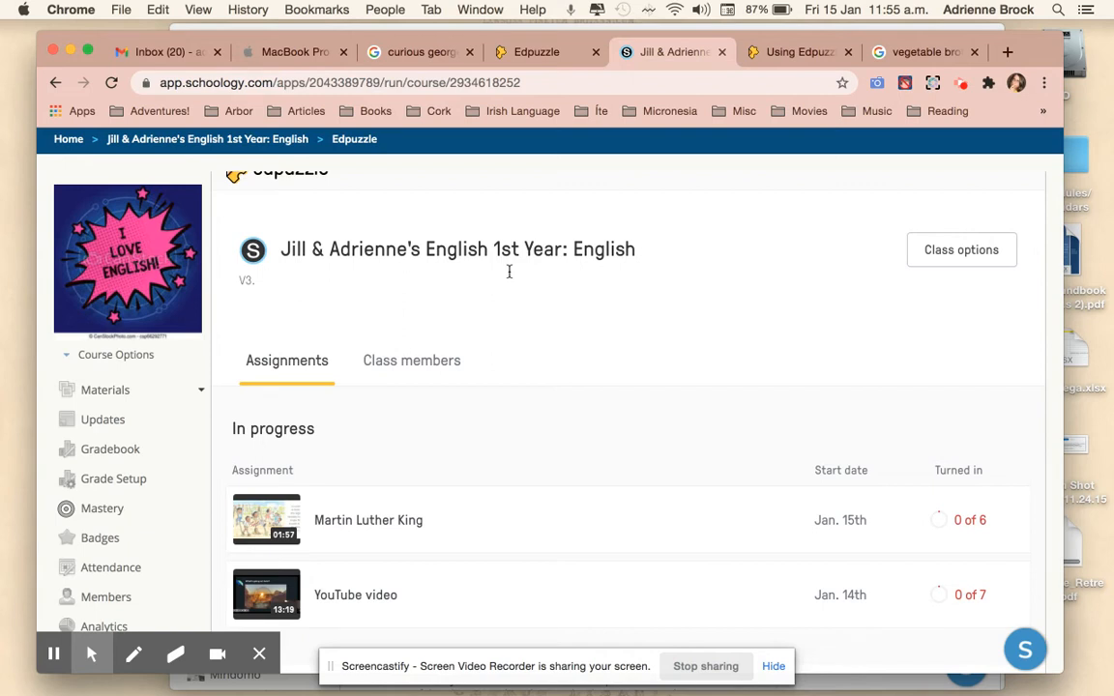
pyautogui.click(530, 60)
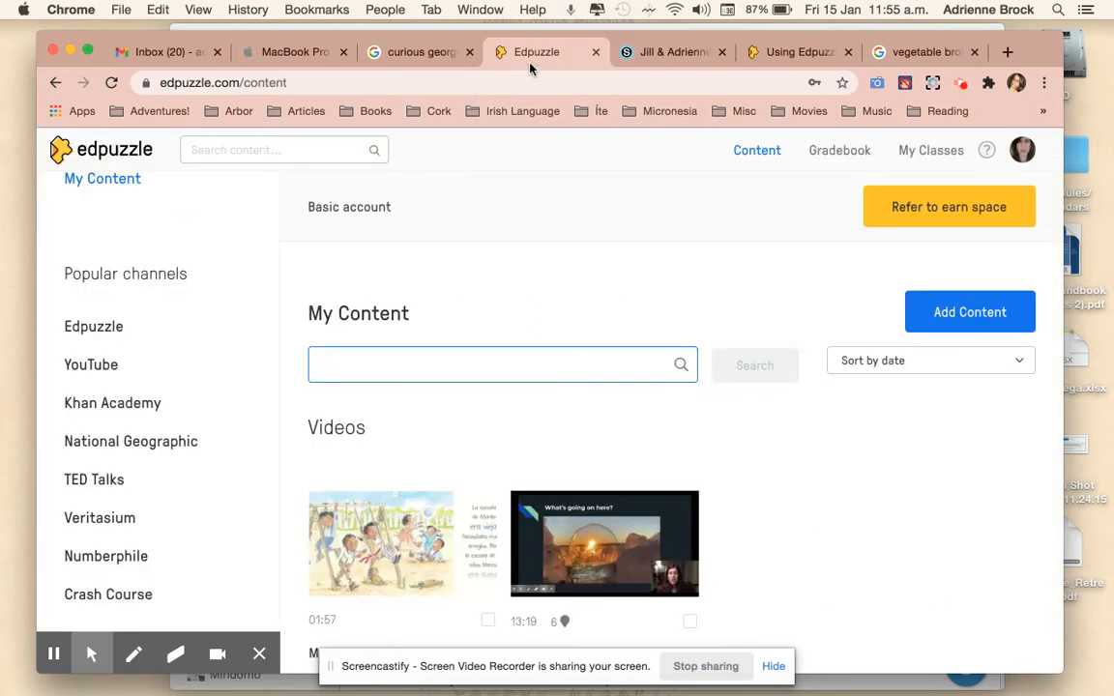
pyautogui.click(650, 56)
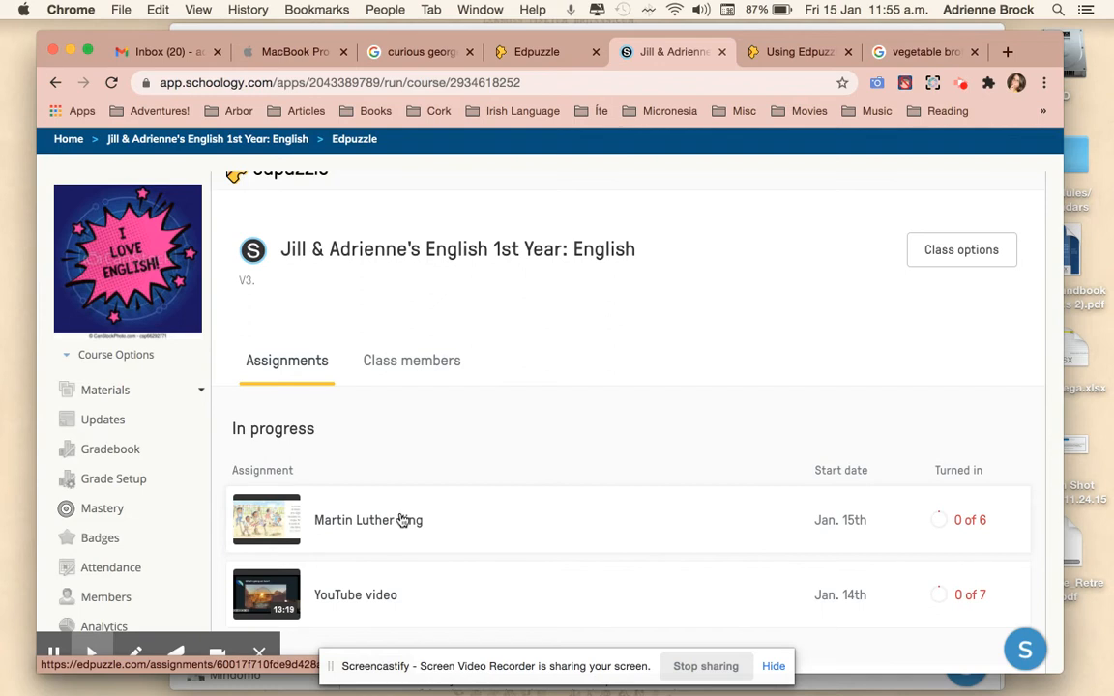
pyautogui.scroll(-3, 333, 478)
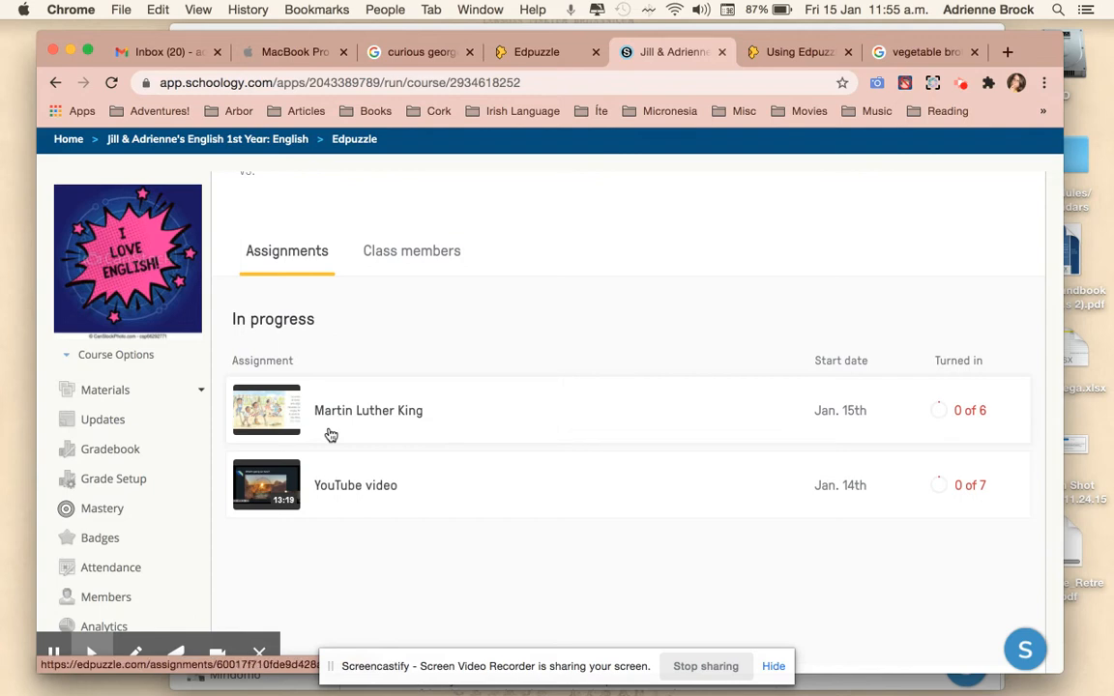
pyautogui.scroll(3, 331, 435)
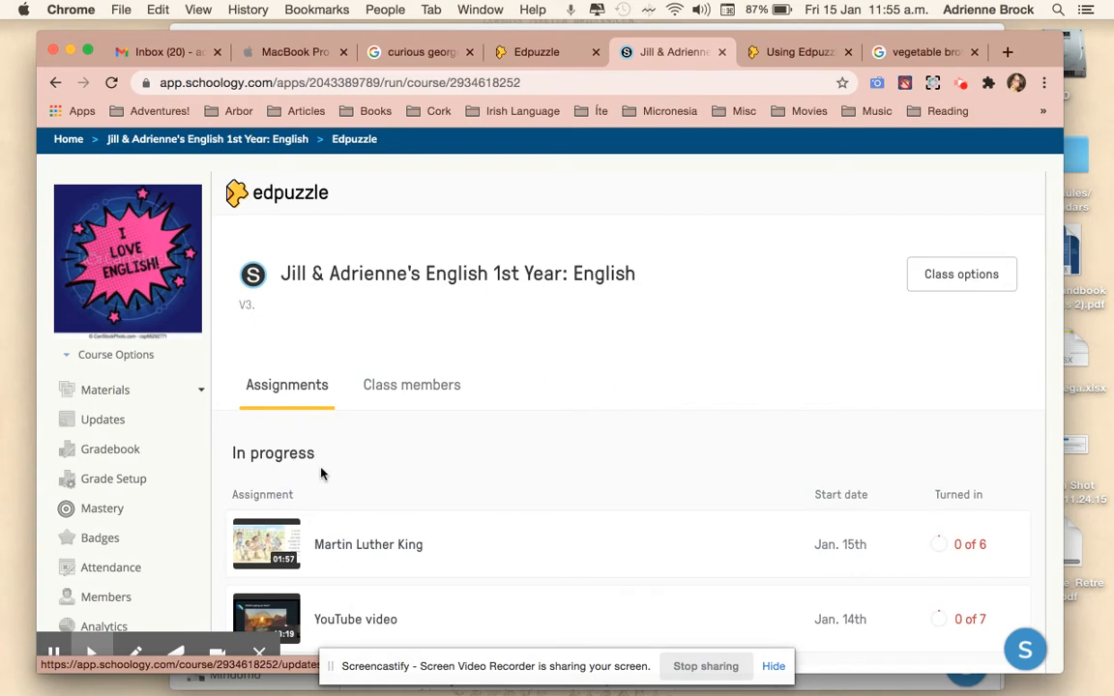
pyautogui.scroll(-2, 413, 519)
# Return to the course materials and start adding an Edpuzzle material from the My Content videos
pyautogui.click(126, 391)
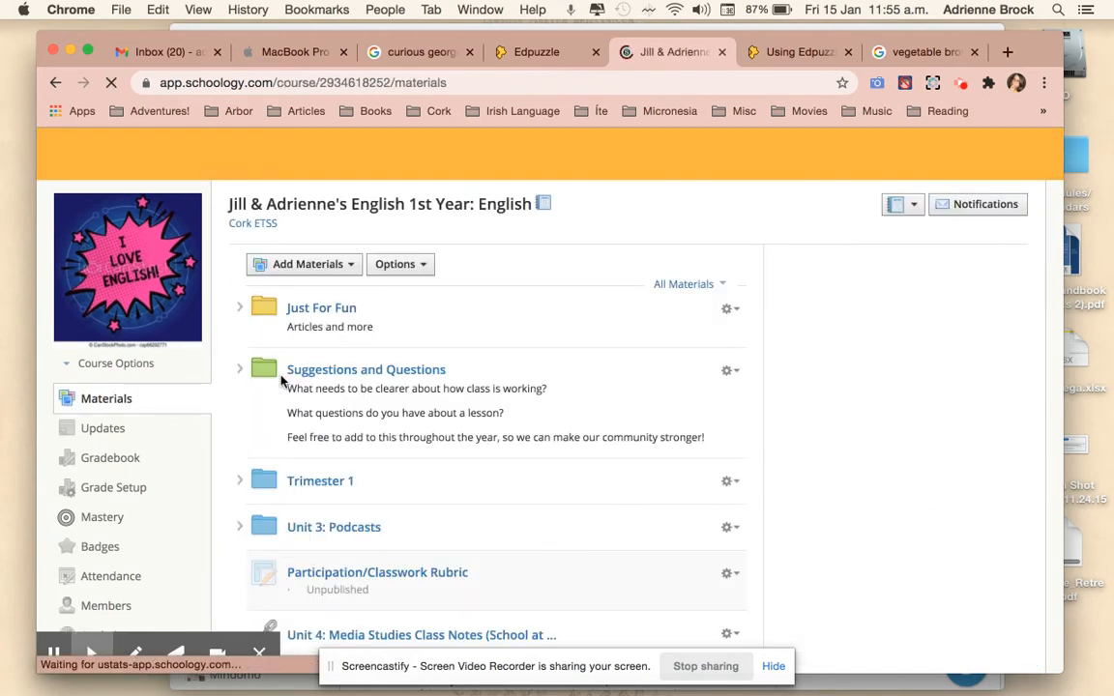
pyautogui.click(334, 266)
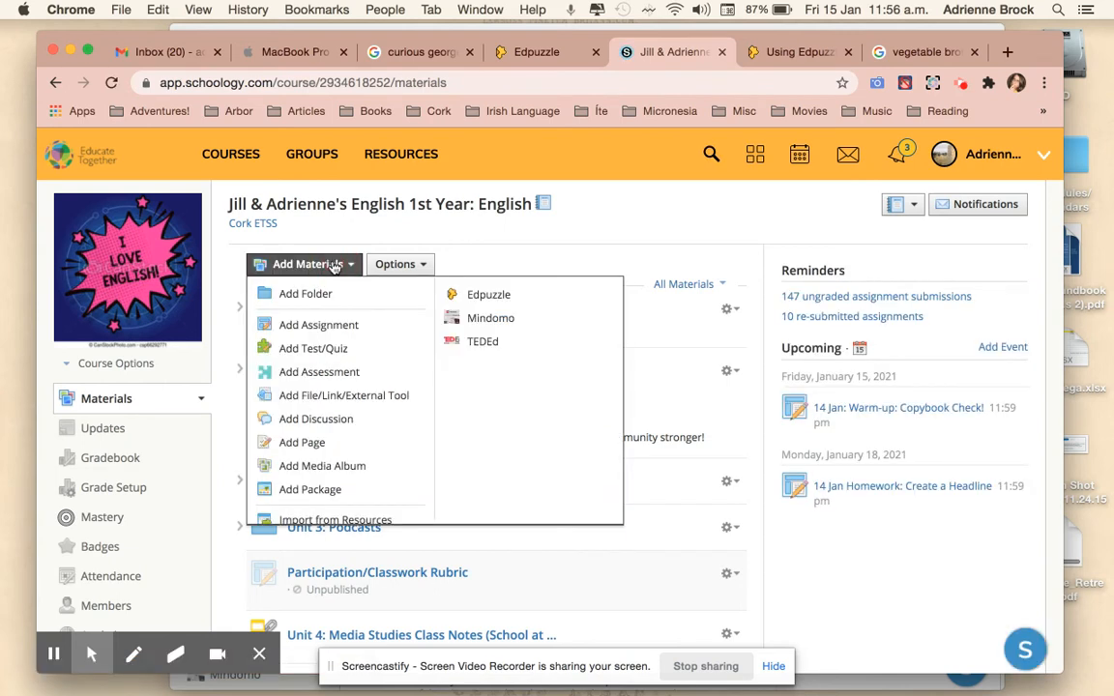
pyautogui.click(492, 301)
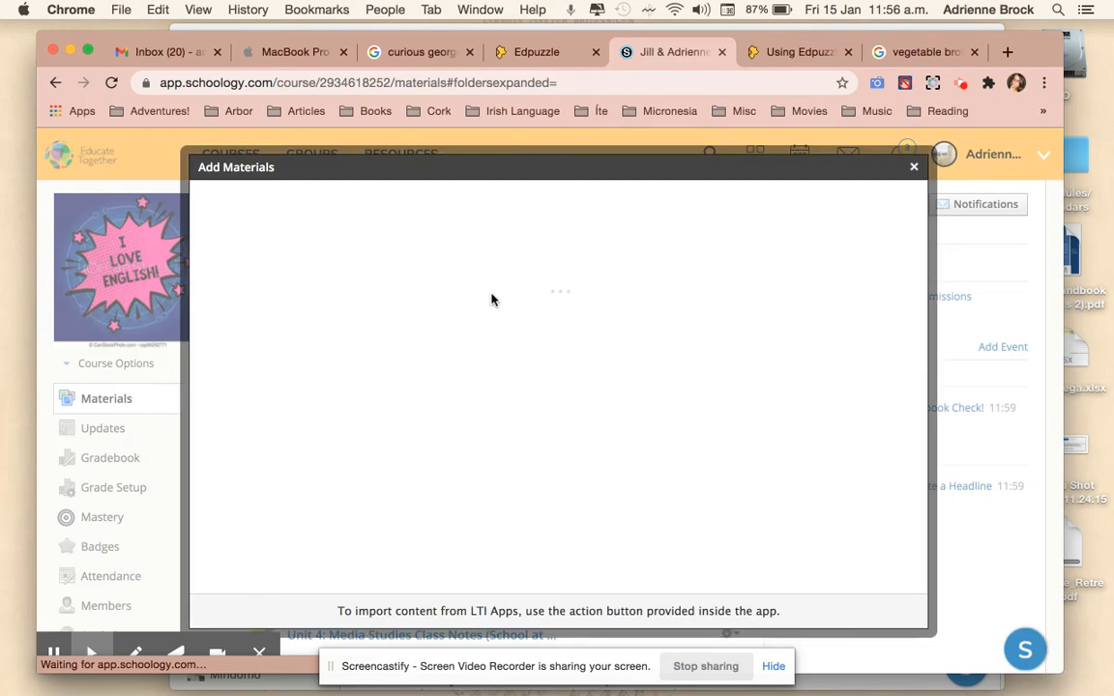
pyautogui.scroll(-2, 405, 439)
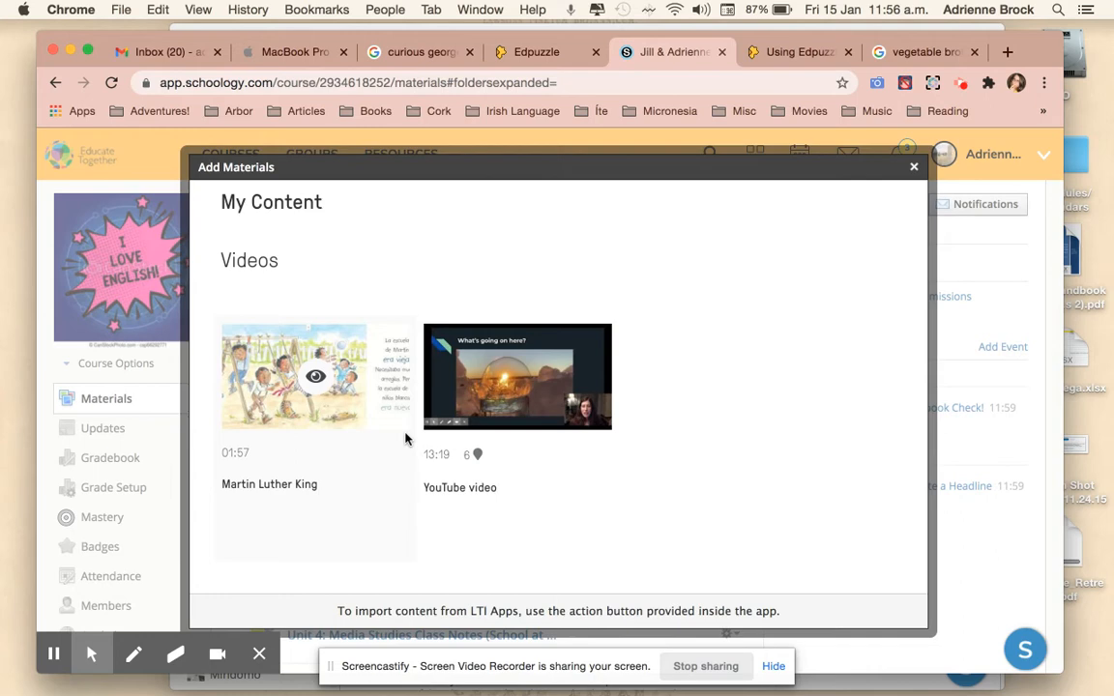
# View the assignment options for the video titled YouTube video and close them without assigning it
pyautogui.click(521, 381)
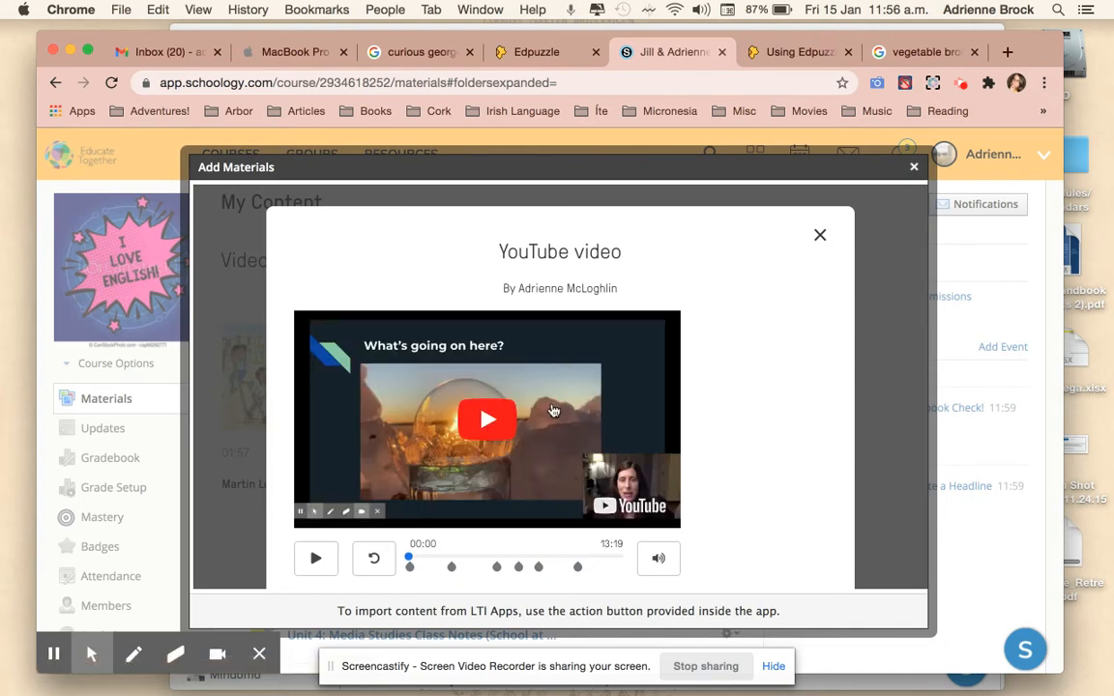
pyautogui.scroll(-3, 553, 411)
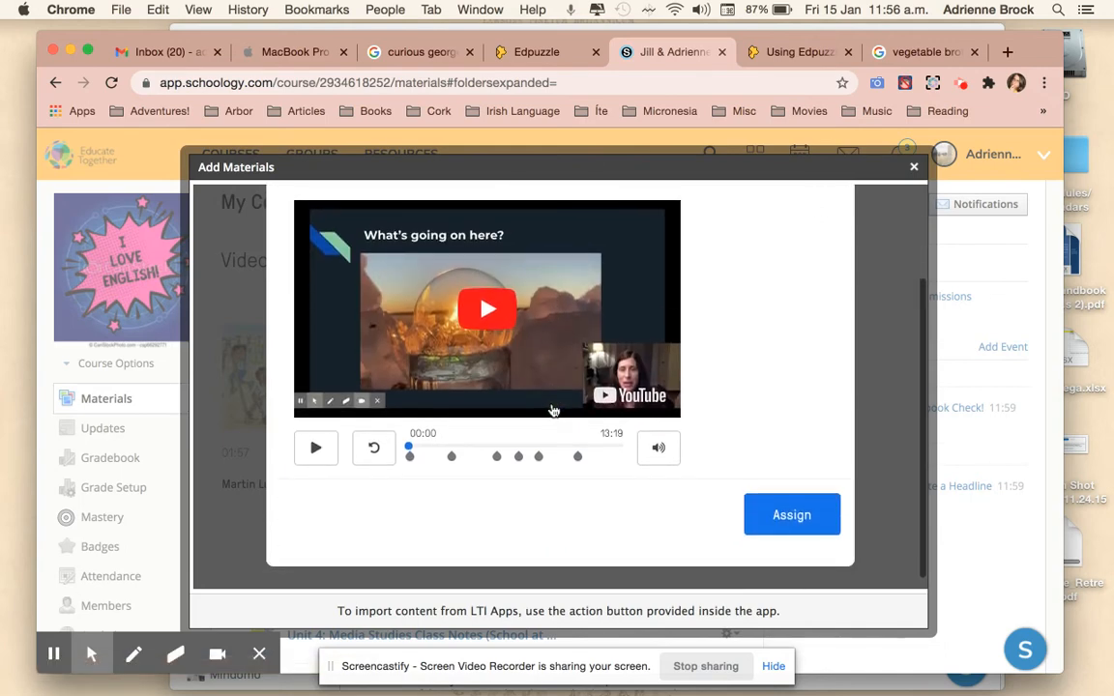
pyautogui.click(801, 511)
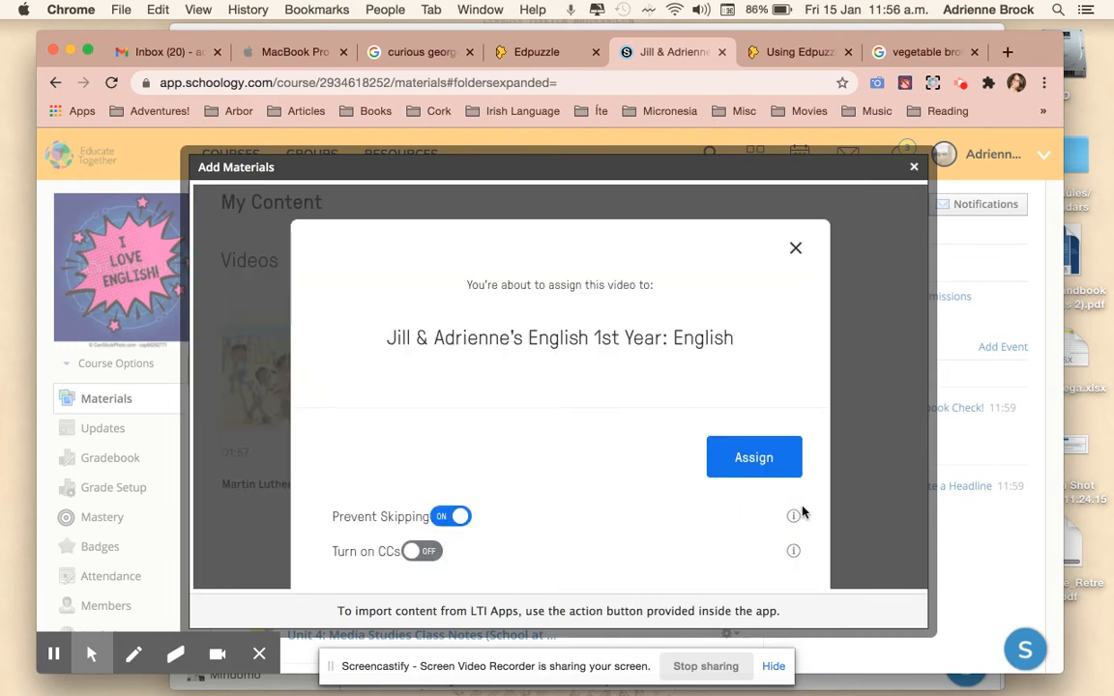
pyautogui.click(754, 405)
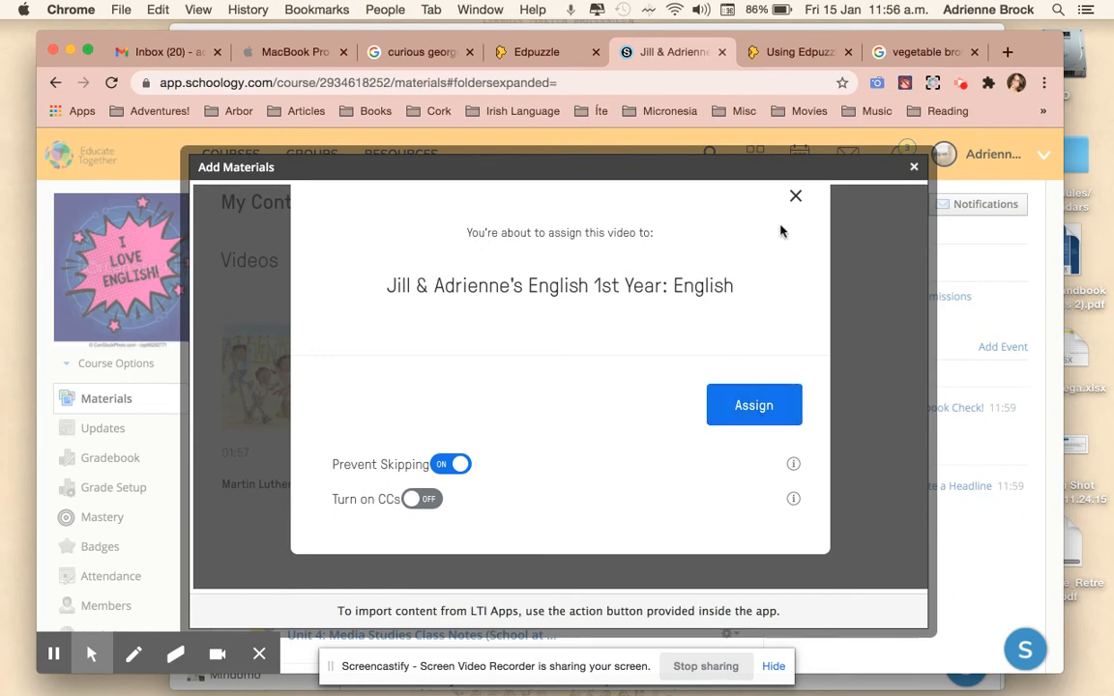
pyautogui.click(794, 196)
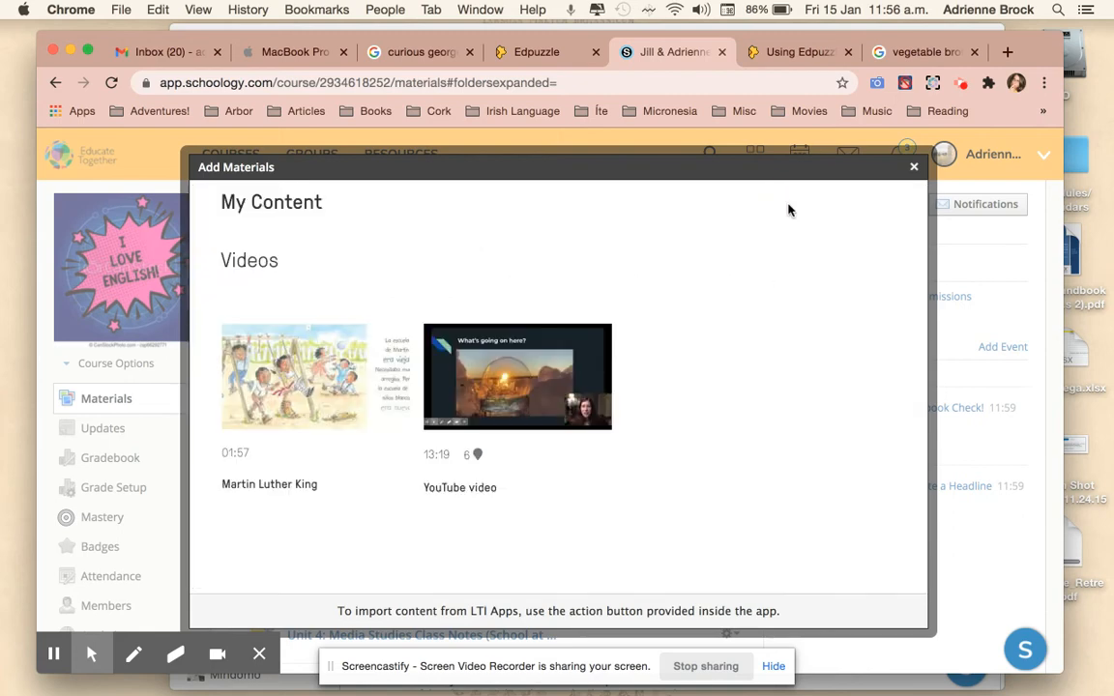
# Preview the video titled YouTube video up to its first embedded multiple choice question and read the answer options
pyautogui.click(520, 377)
pyautogui.scroll(-3, 489, 513)
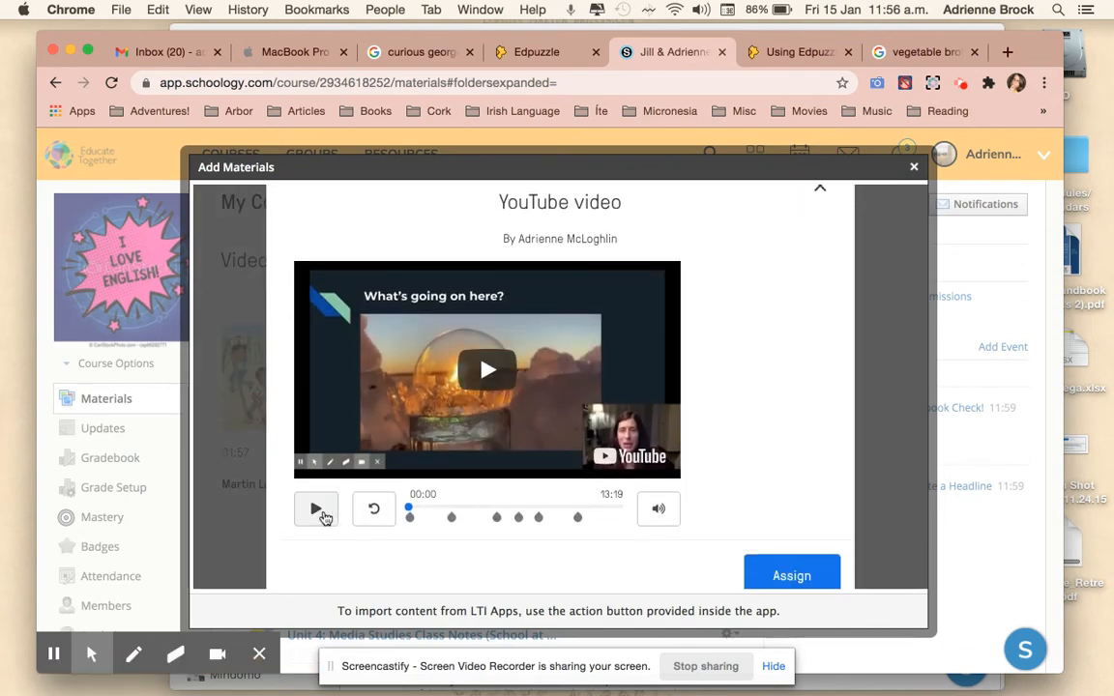
pyautogui.click(320, 515)
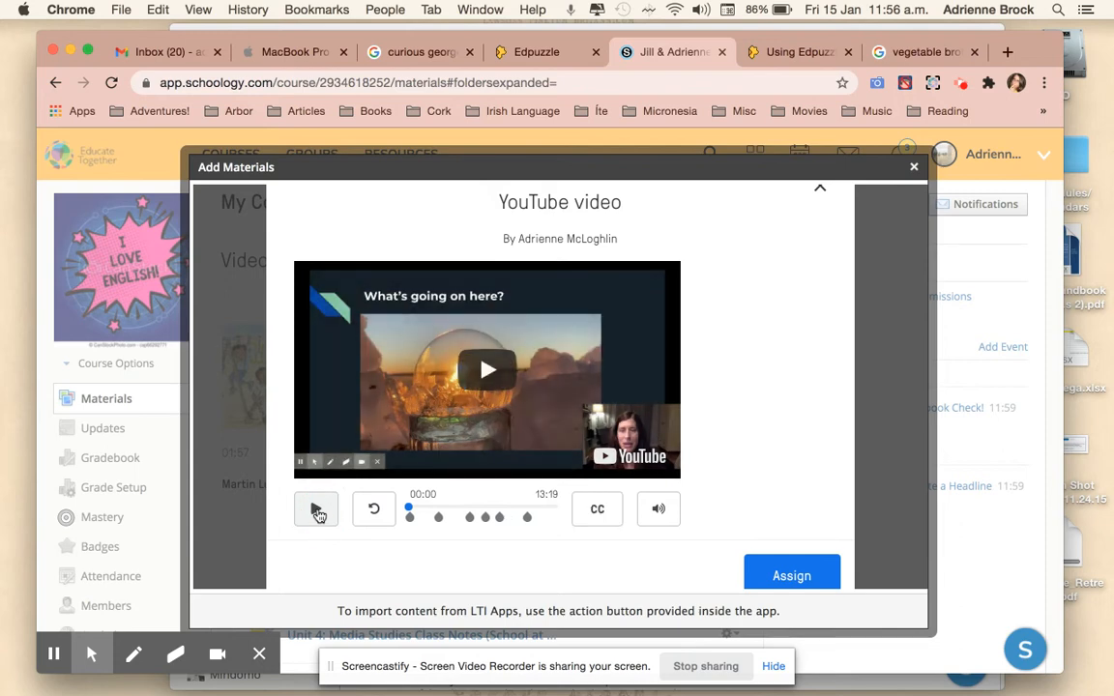
pyautogui.click(481, 365)
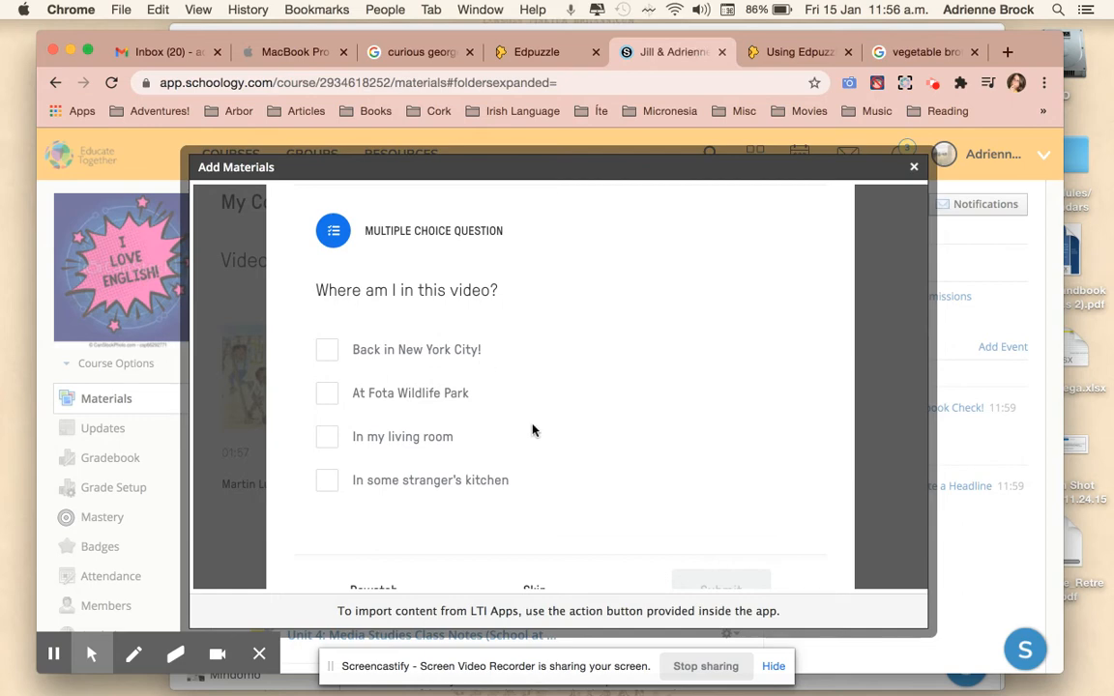
pyautogui.scroll(4, 532, 430)
pyautogui.scroll(-3, 532, 429)
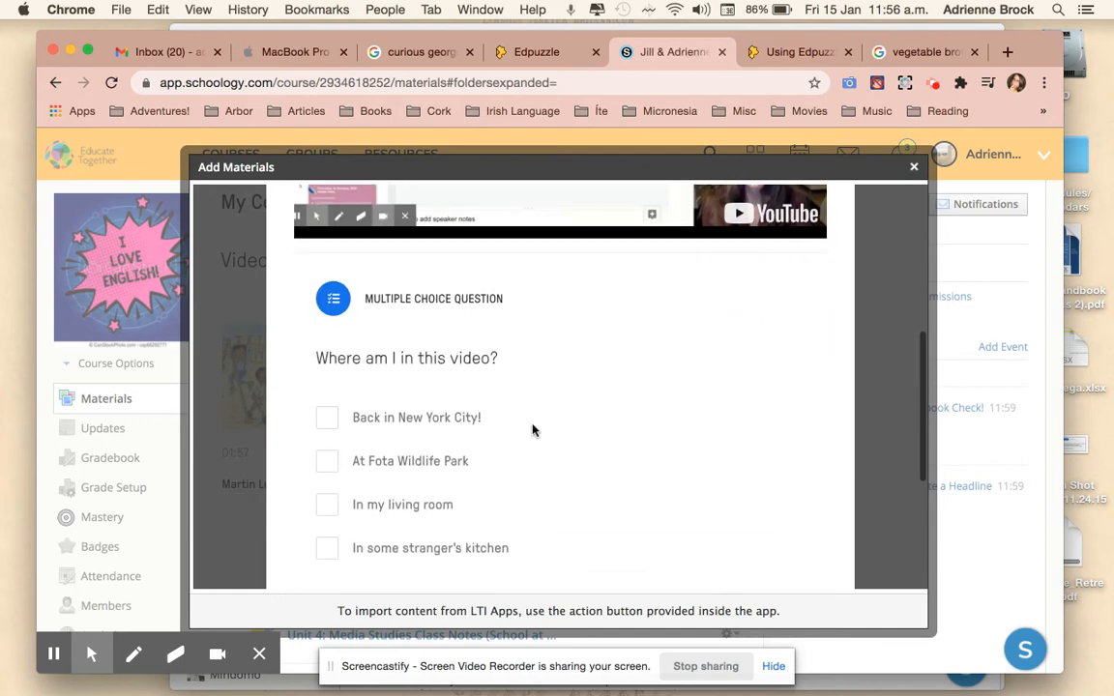
# Answer the preview's multiple choice question "Where am I in this video?" with "In my living room" and submit it
pyautogui.scroll(5, 532, 429)
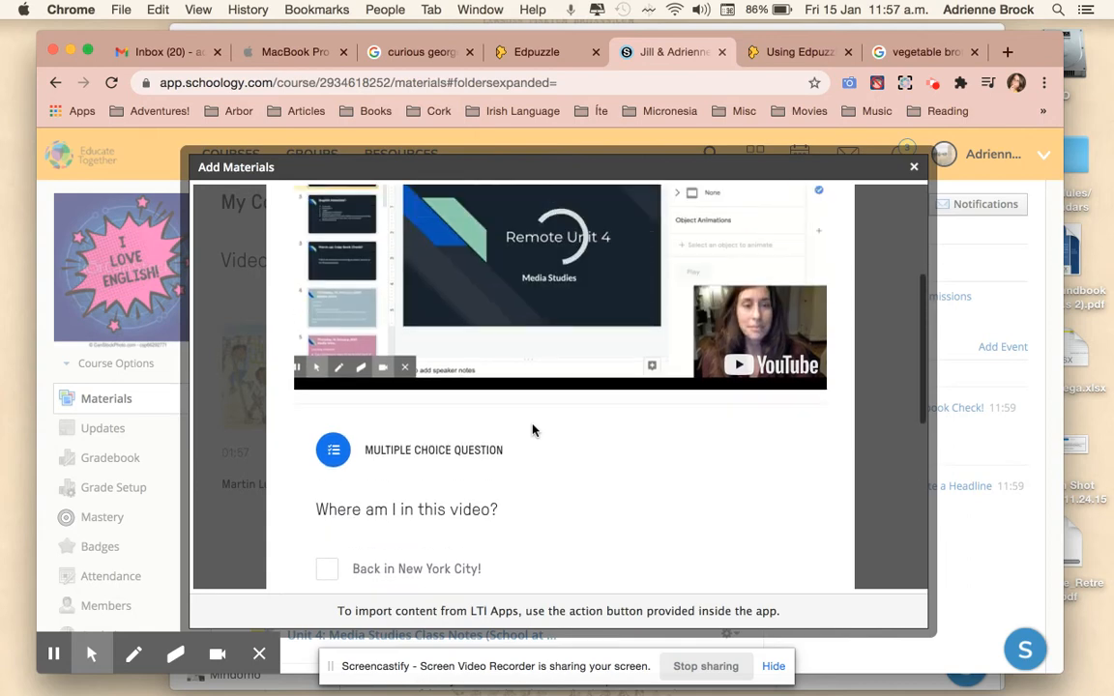
pyautogui.scroll(-1, 532, 430)
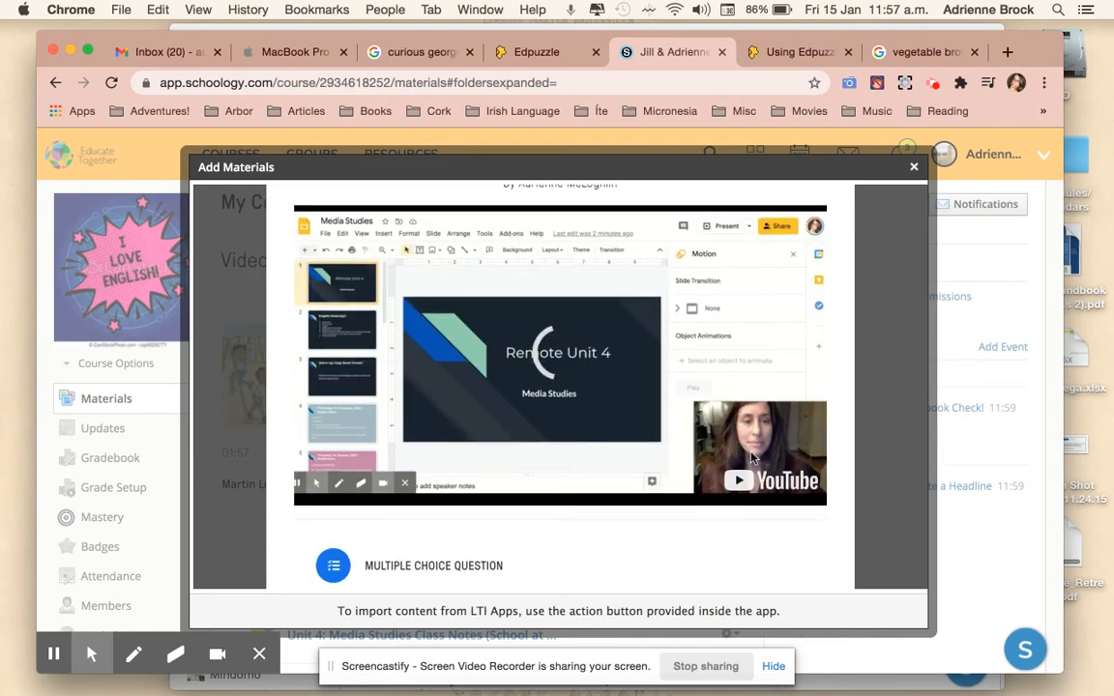
pyautogui.scroll(-3, 752, 458)
pyautogui.scroll(-3, 677, 454)
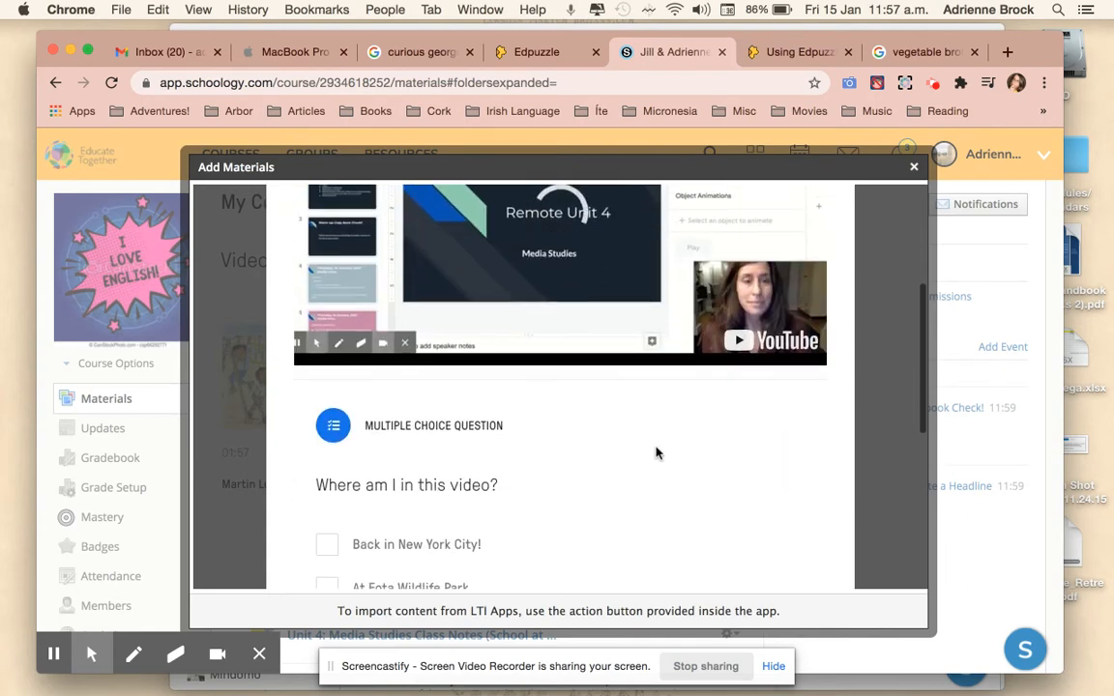
pyautogui.click(326, 506)
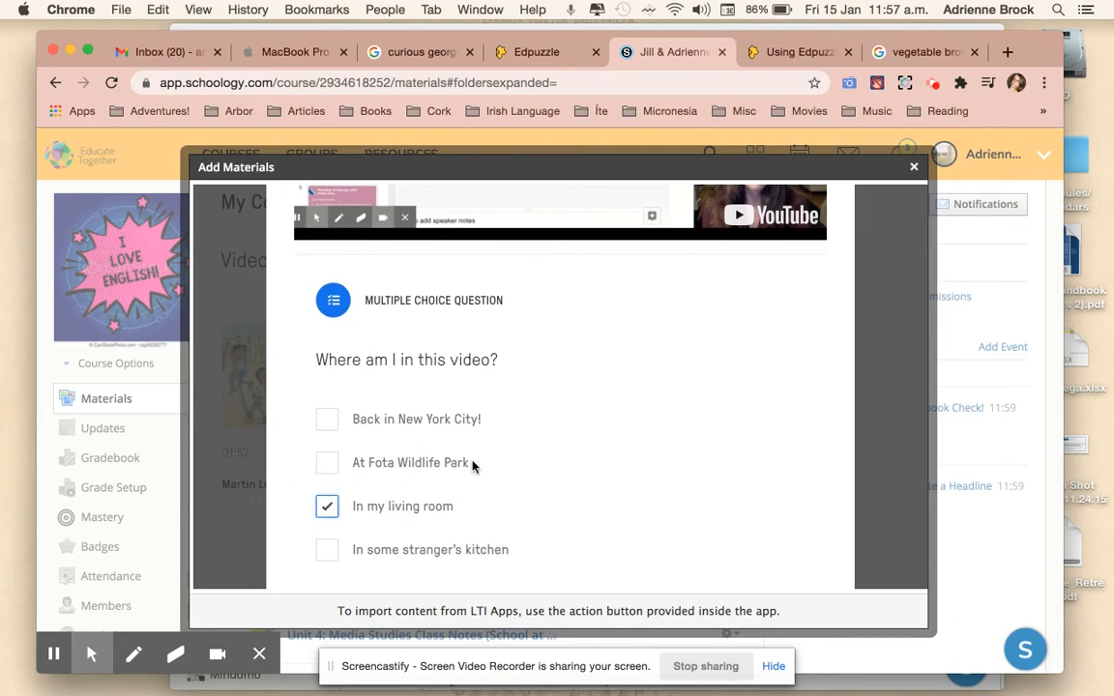
pyautogui.scroll(-4, 472, 466)
pyautogui.click(703, 506)
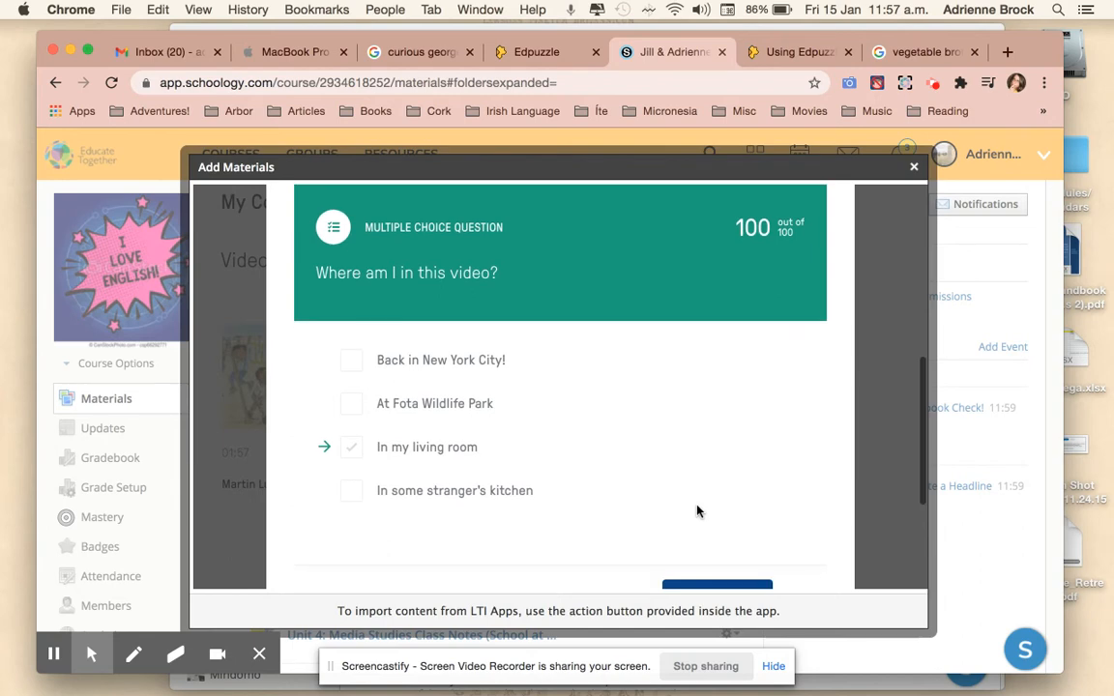
# Continue the video preview past the answered question and pause the playback to examine the question markers on the timeline
pyautogui.scroll(-2, 698, 508)
pyautogui.click(698, 505)
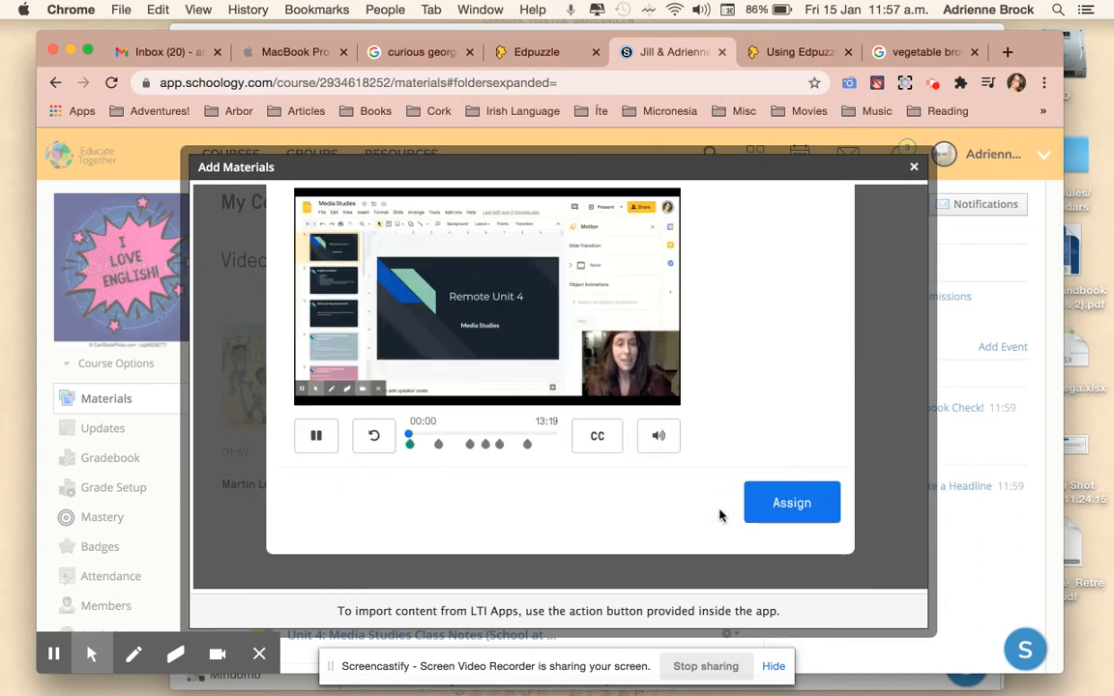
pyautogui.click(319, 442)
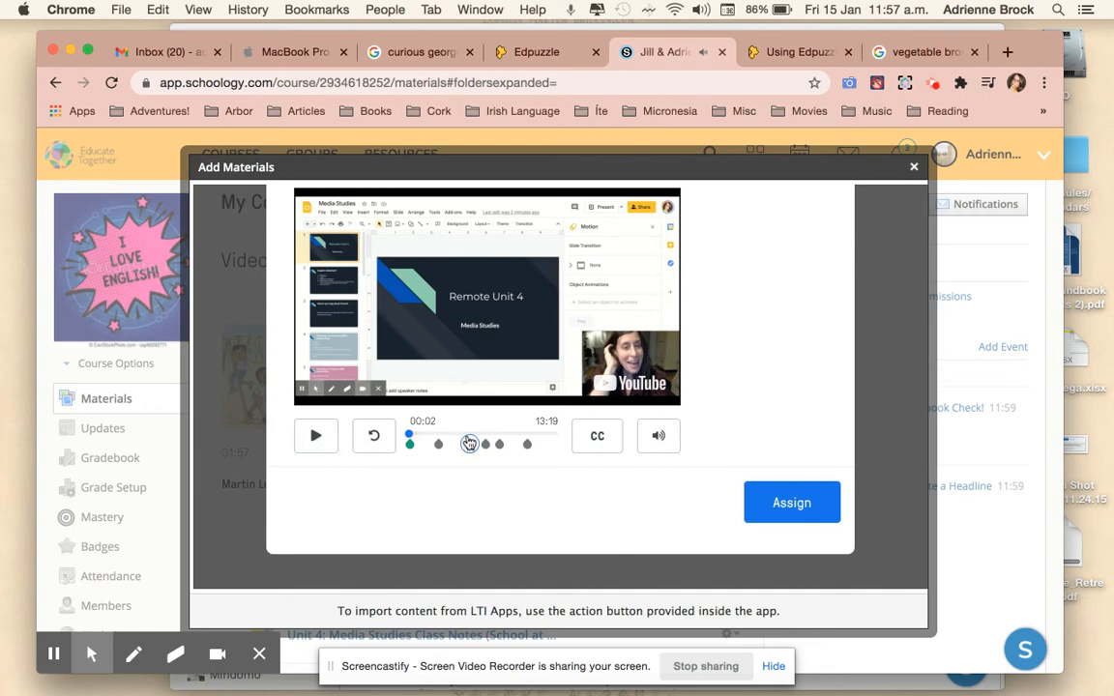
pyautogui.scroll(1, 471, 445)
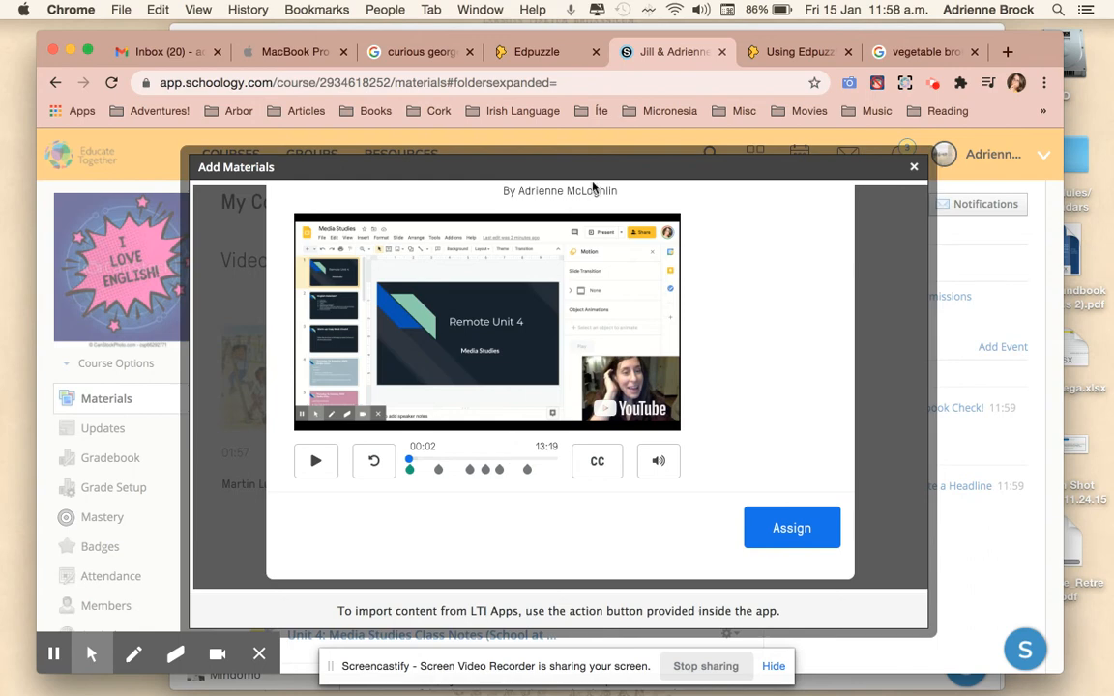
# Switch to the Edpuzzle site and look through its popular channels, the Home videos and My Content
pyautogui.click(558, 53)
pyautogui.scroll(-2, 562, 301)
pyautogui.scroll(2, 562, 300)
pyautogui.scroll(-1, 622, 429)
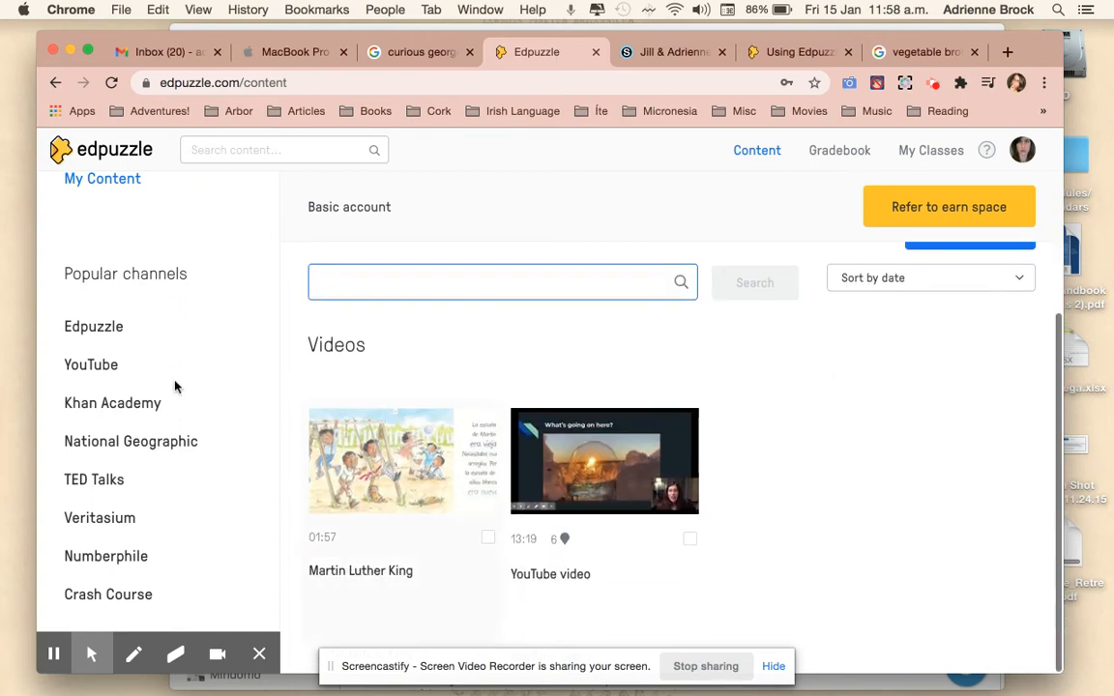
pyautogui.scroll(5, 106, 366)
pyautogui.click(83, 259)
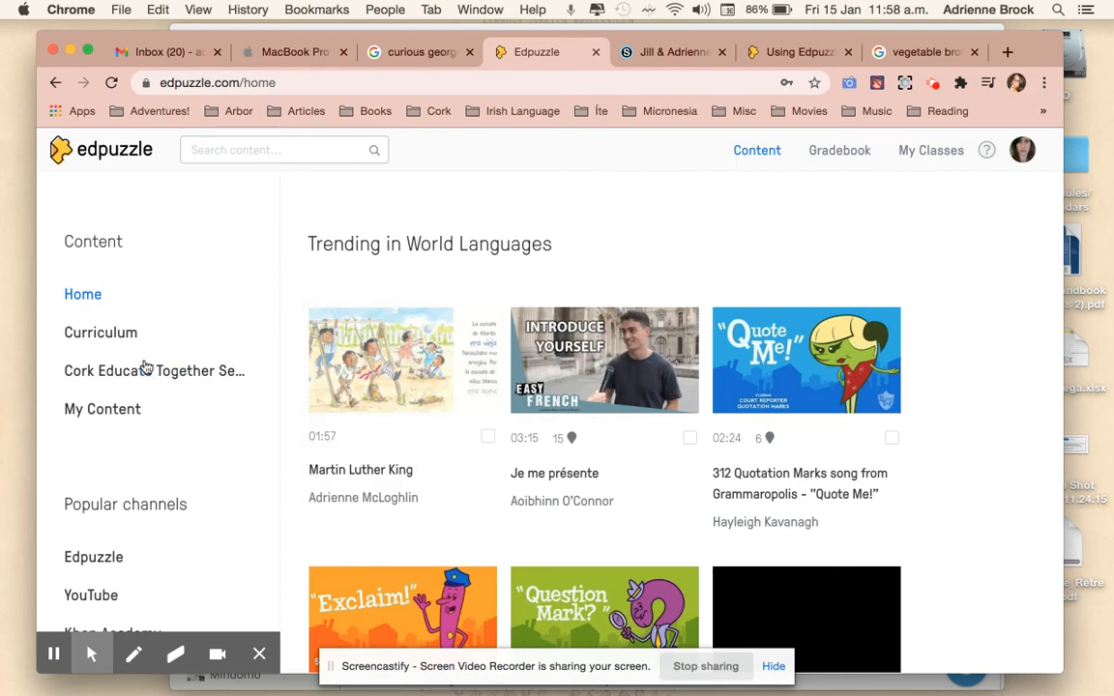
pyautogui.click(104, 409)
# Examine student progress on the class's YouTube video assignment and view the options for the student who has partly watched it
pyautogui.click(923, 150)
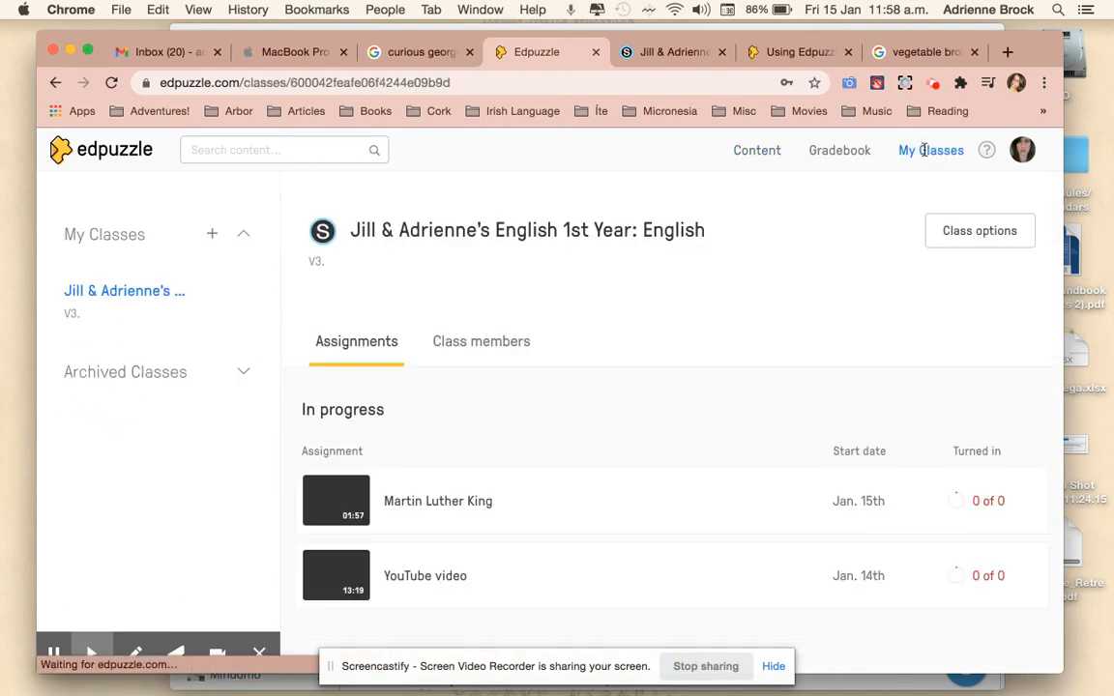
pyautogui.scroll(-2, 715, 410)
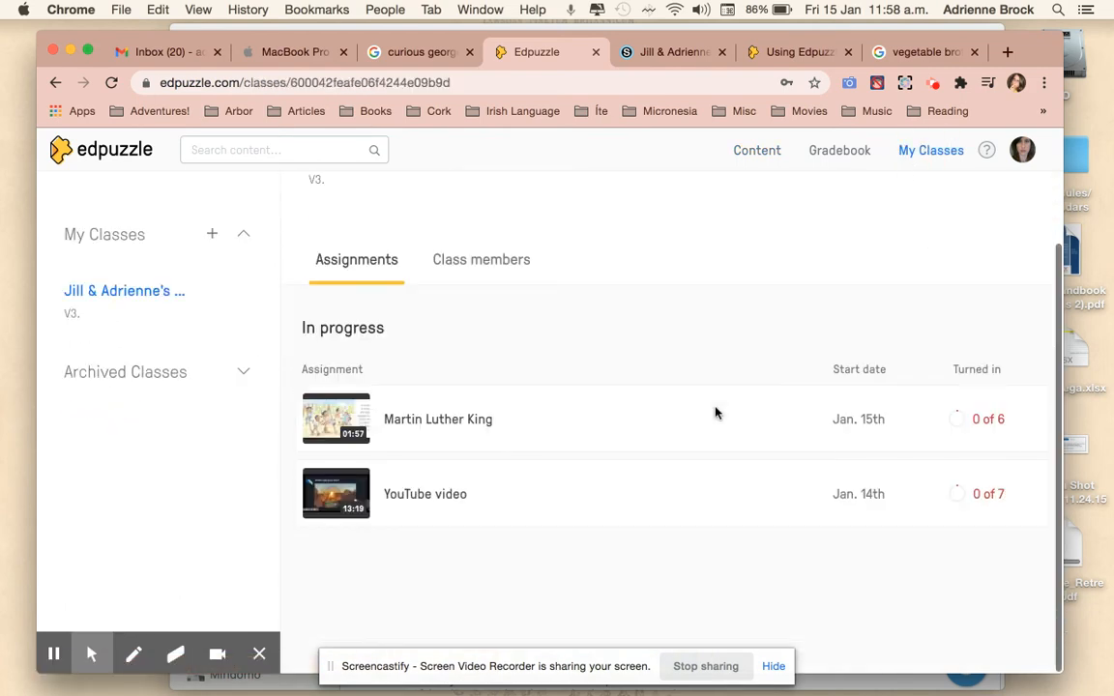
pyautogui.click(485, 489)
pyautogui.scroll(-3, 576, 476)
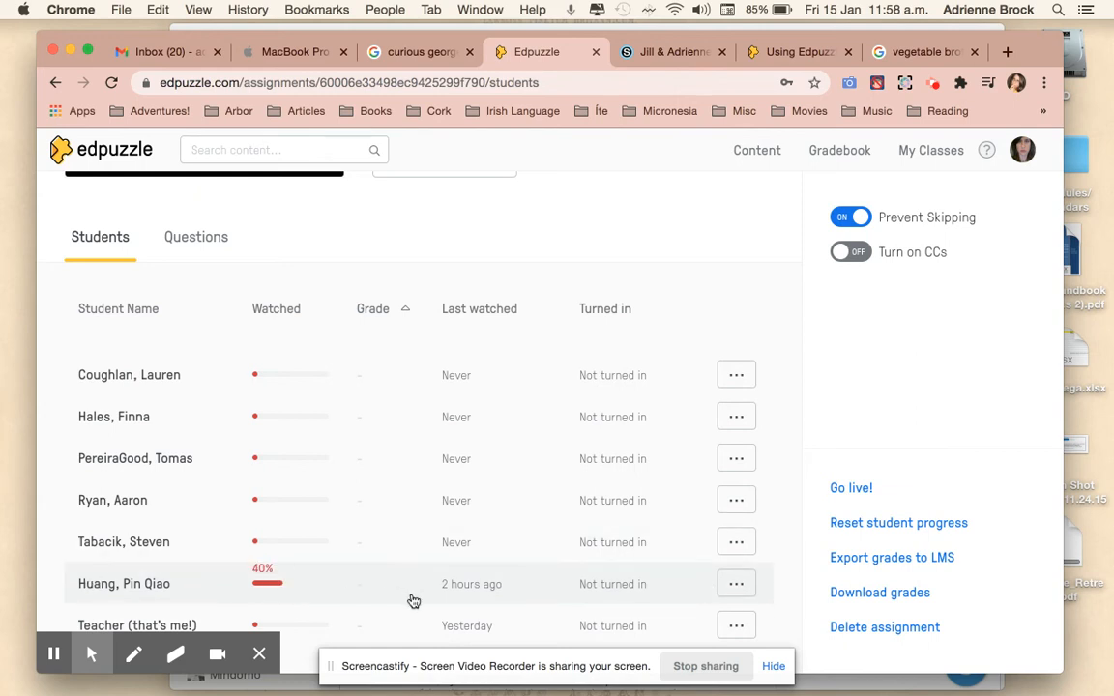
pyautogui.click(735, 586)
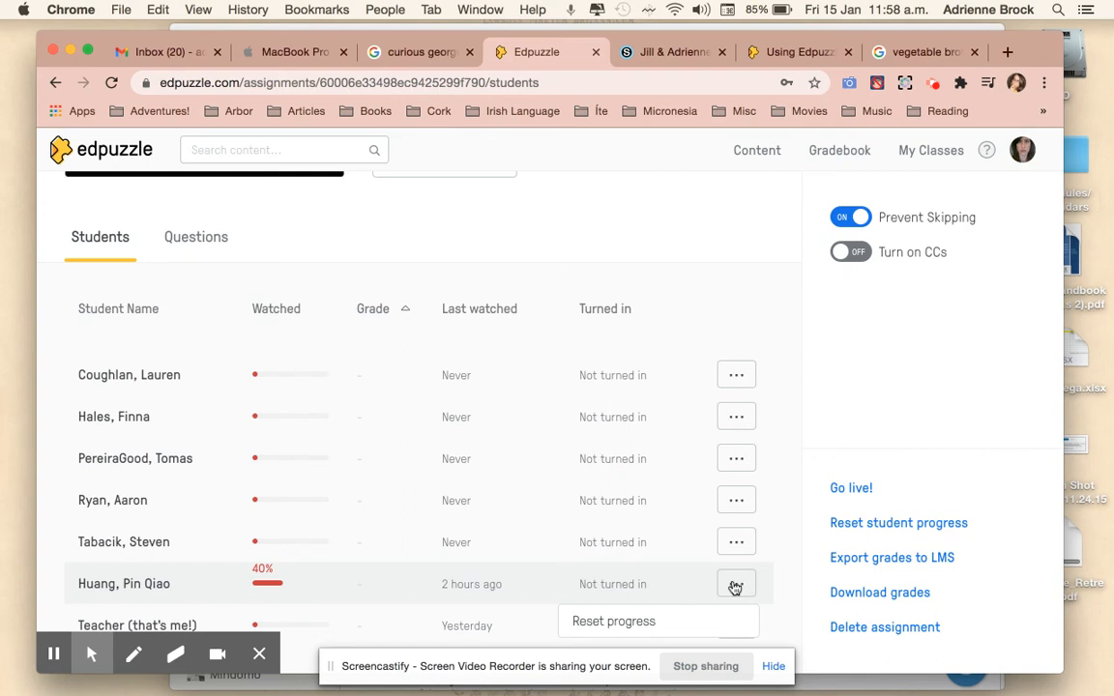
# Return to Schoology and assign the previewed YouTube video to the course materials
pyautogui.click(678, 53)
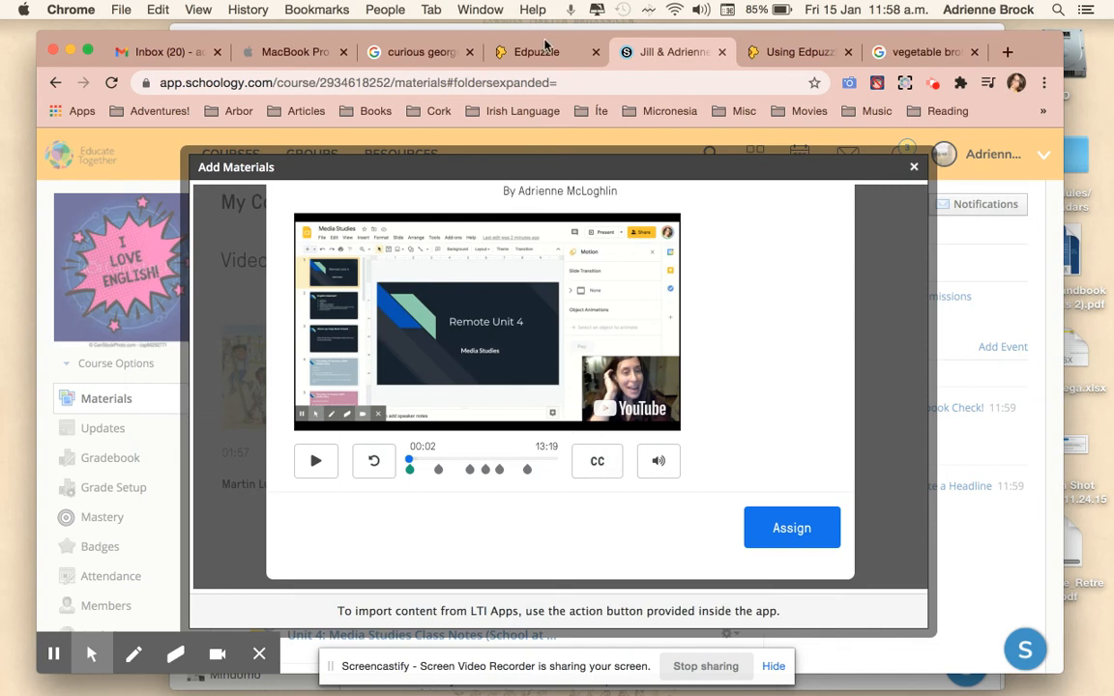
pyautogui.click(522, 51)
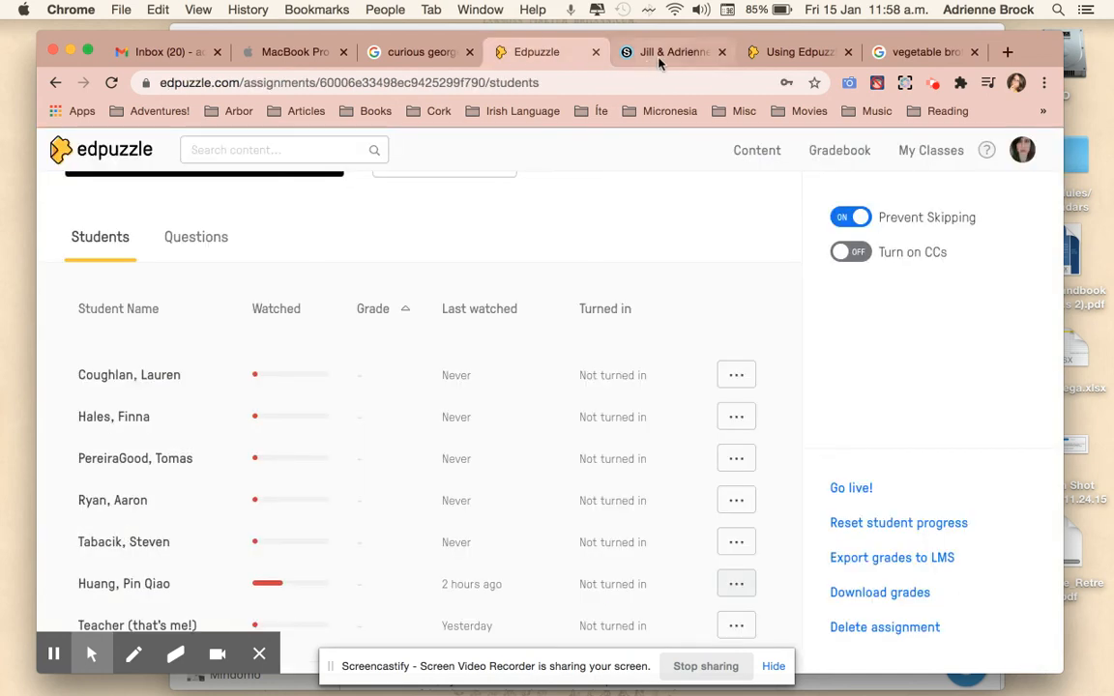
pyautogui.click(633, 56)
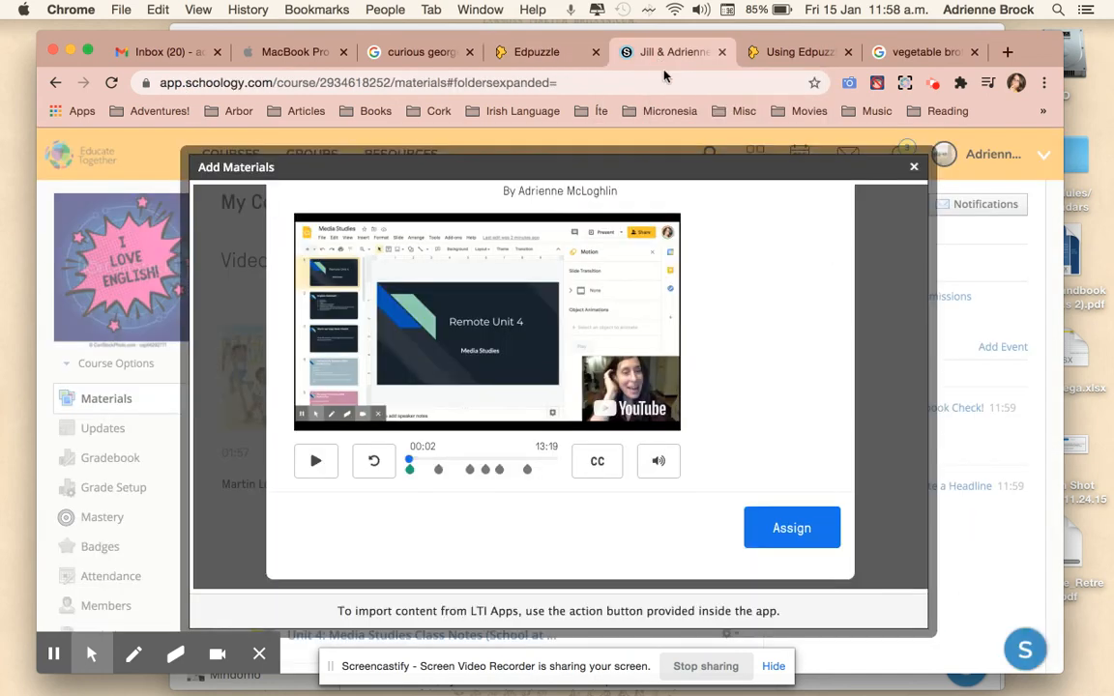
pyautogui.click(821, 538)
pyautogui.click(758, 455)
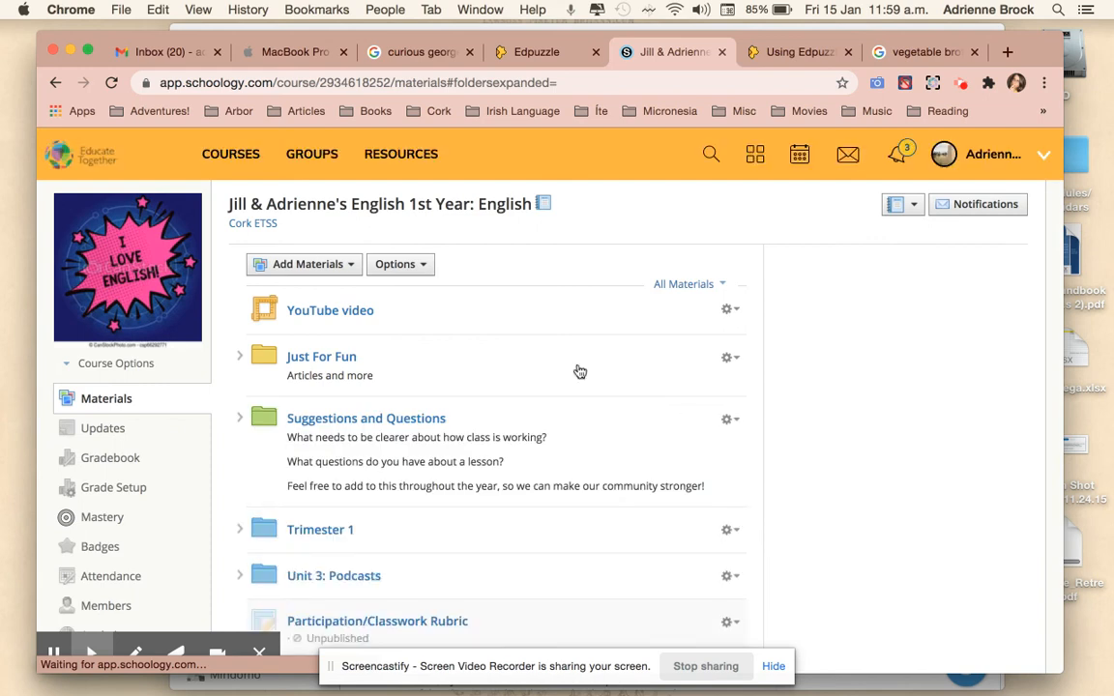
# Edit the newly added YouTube video material and change its title to "Lecture 1"
pyautogui.click(729, 307)
pyautogui.click(757, 336)
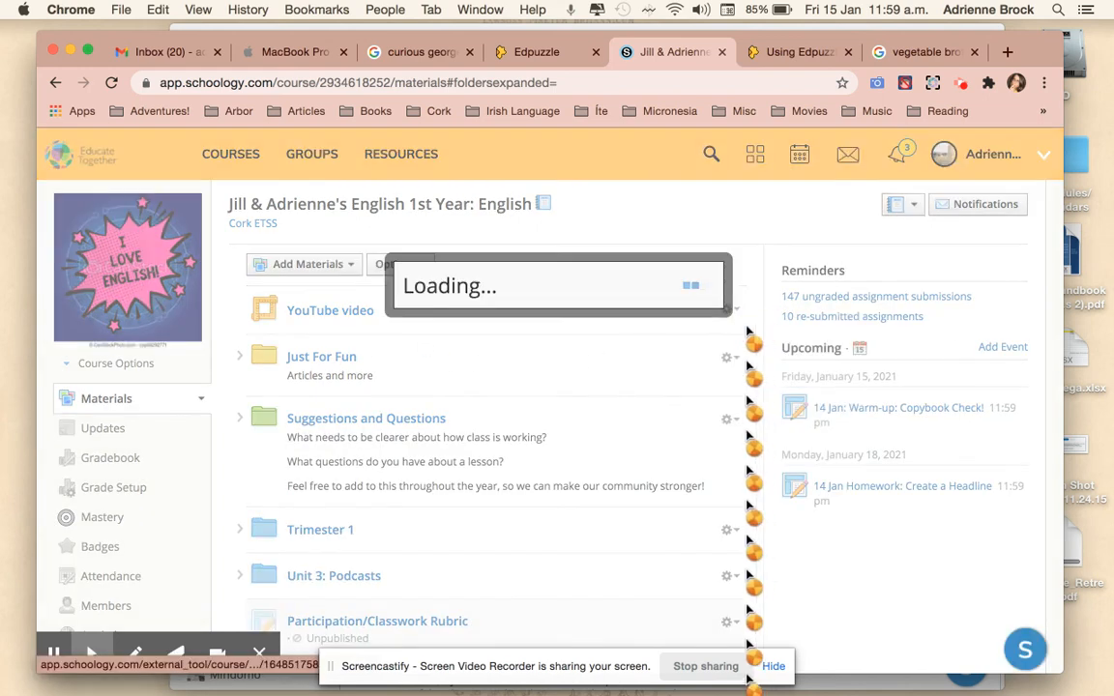
pyautogui.tripleClick(580, 253)
pyautogui.write('Lecture 1')
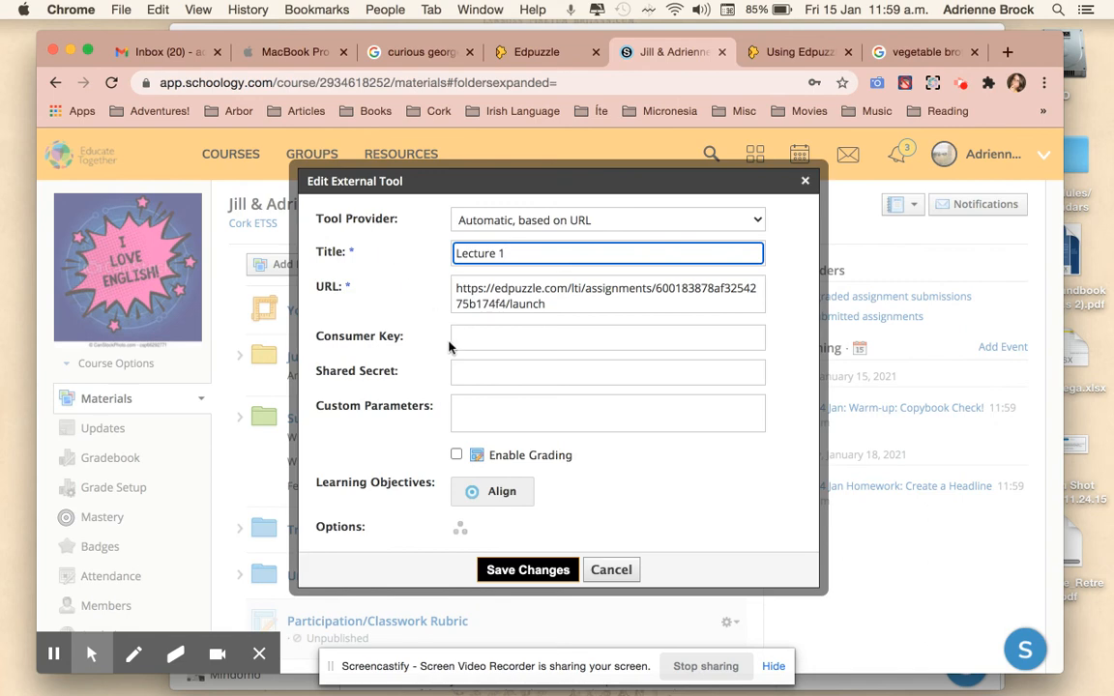
# Enable grading for the Lecture 1 material, check its category choices, and set its due date to 1/11/21
pyautogui.click(456, 454)
pyautogui.scroll(-3, 607, 455)
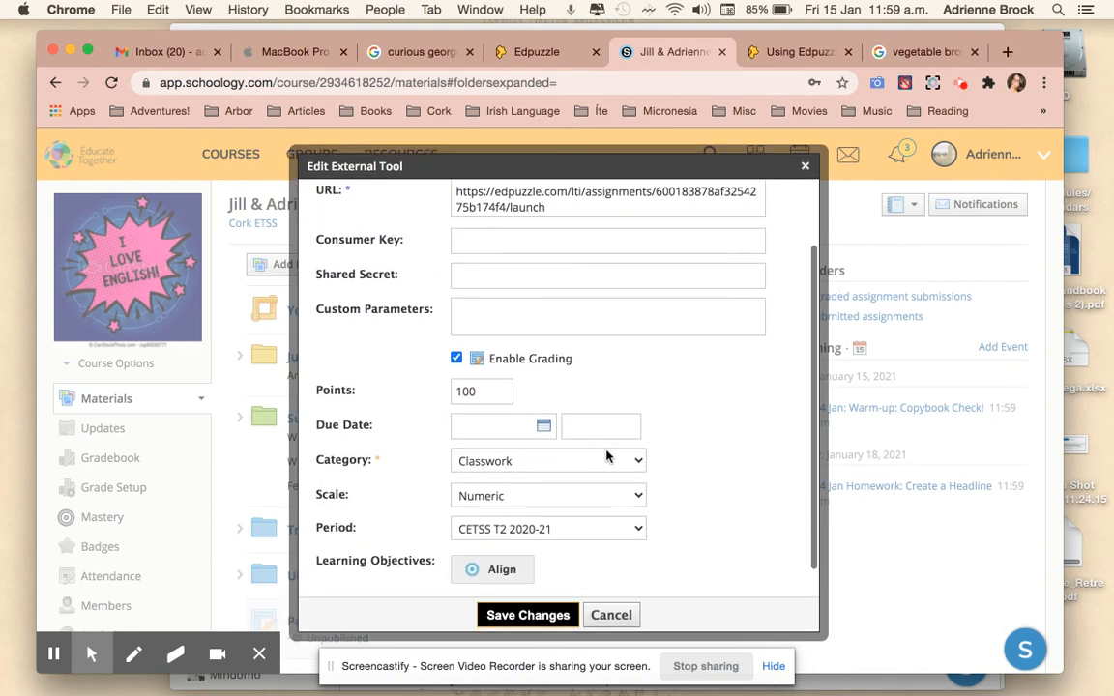
pyautogui.click(605, 464)
pyautogui.click(712, 481)
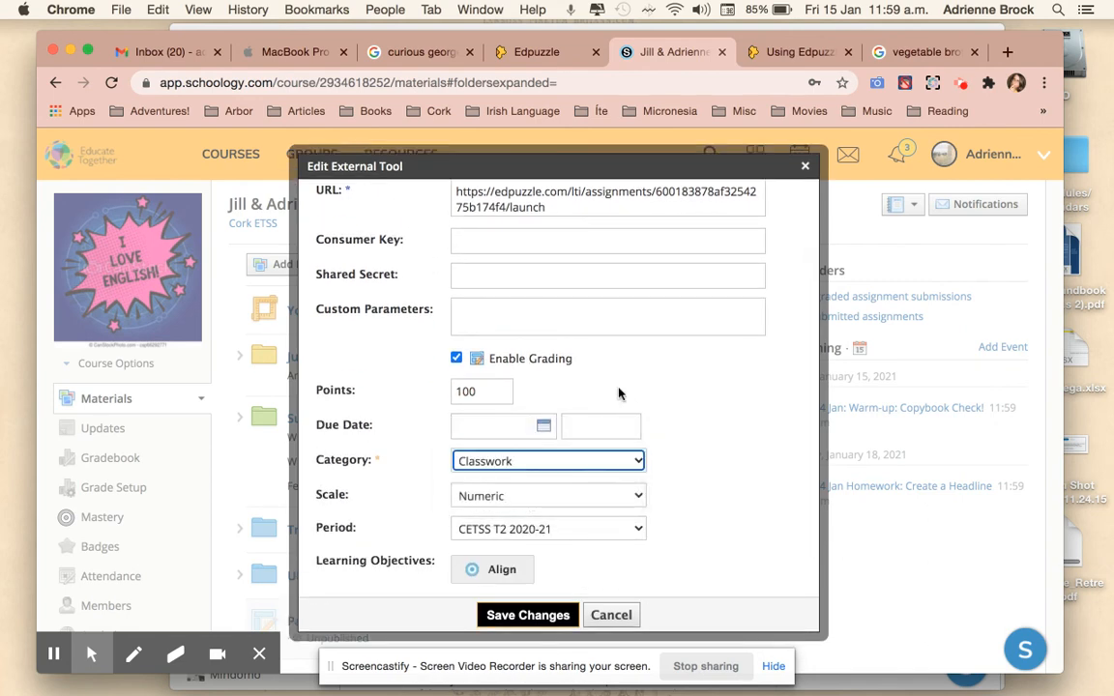
pyautogui.click(493, 426)
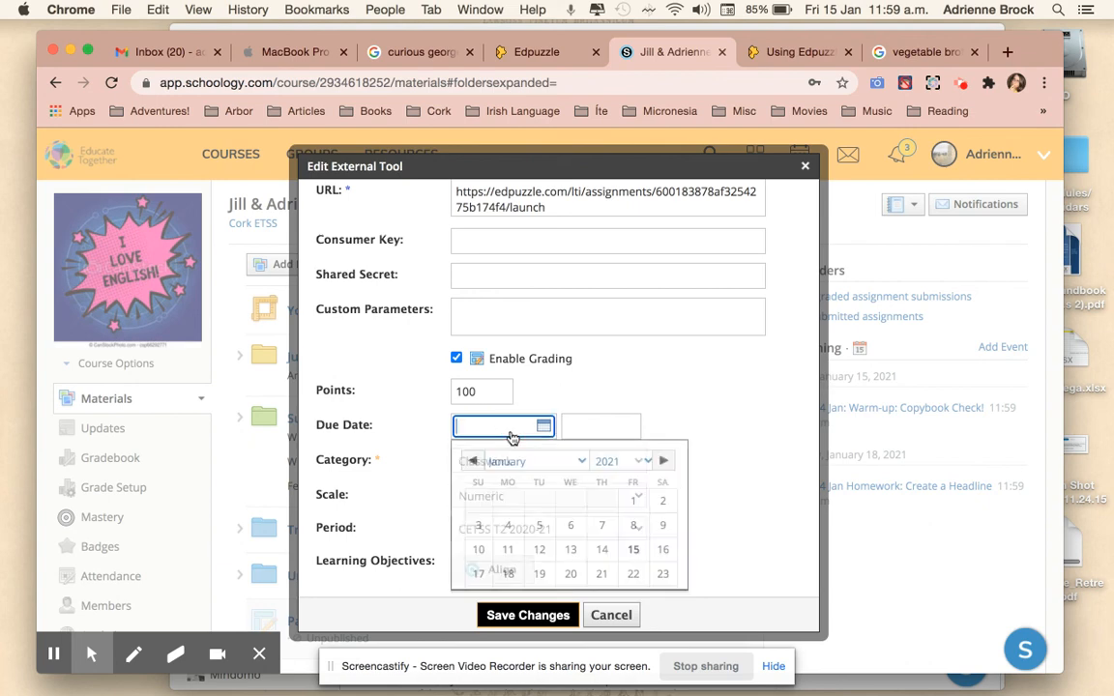
pyautogui.click(507, 555)
pyautogui.scroll(-1, 775, 455)
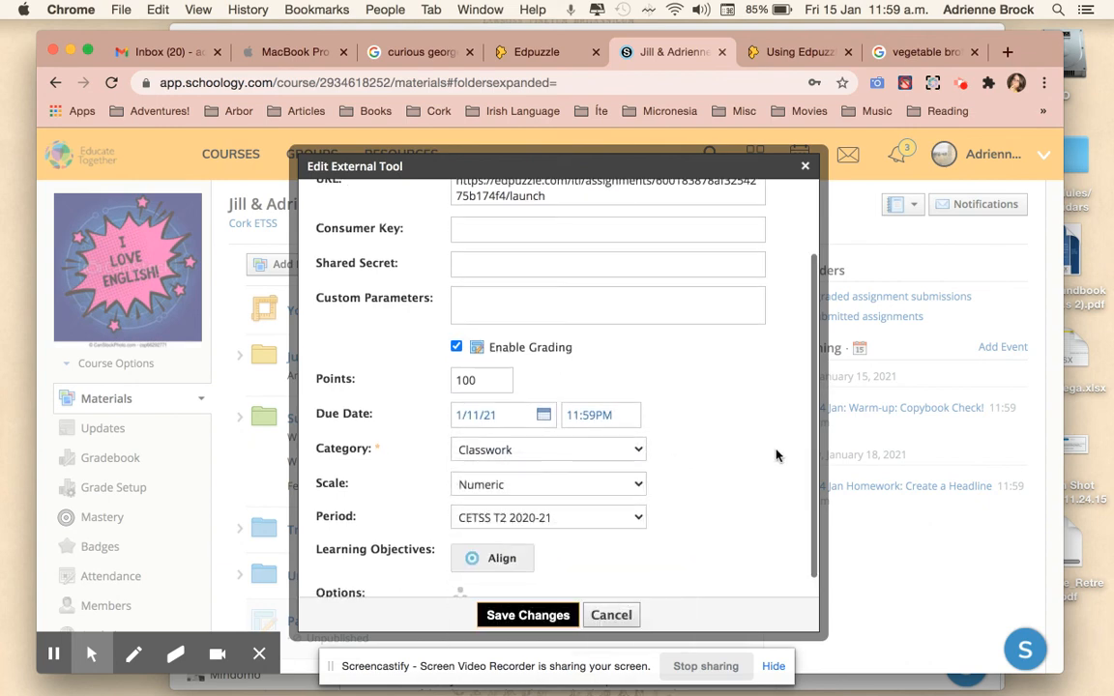
# Review the Lecture 1 settings and individual assign option, save the changes, and reload the course materials page
pyautogui.scroll(3, 510, 296)
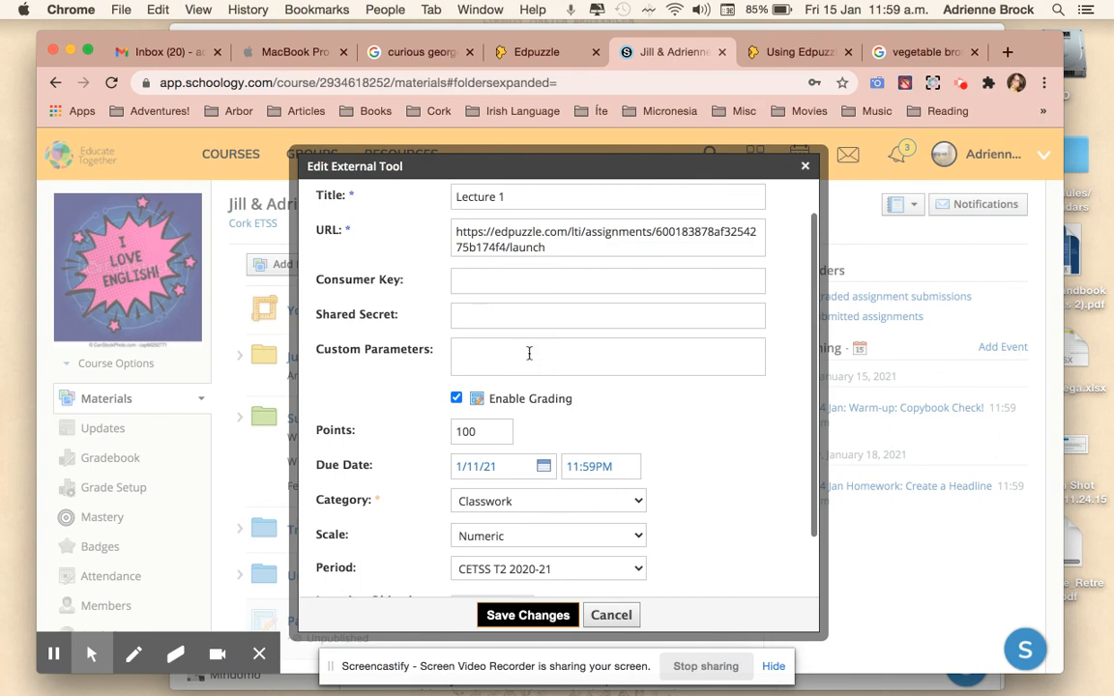
pyautogui.scroll(2, 552, 356)
pyautogui.scroll(1, 553, 356)
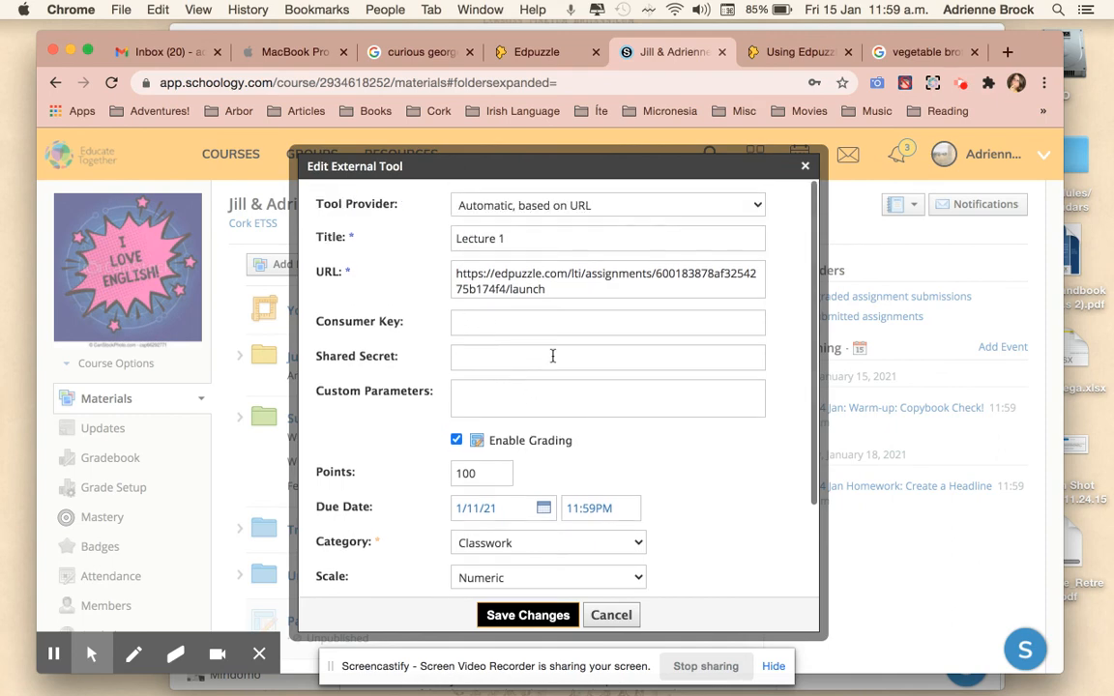
pyautogui.scroll(-5, 552, 356)
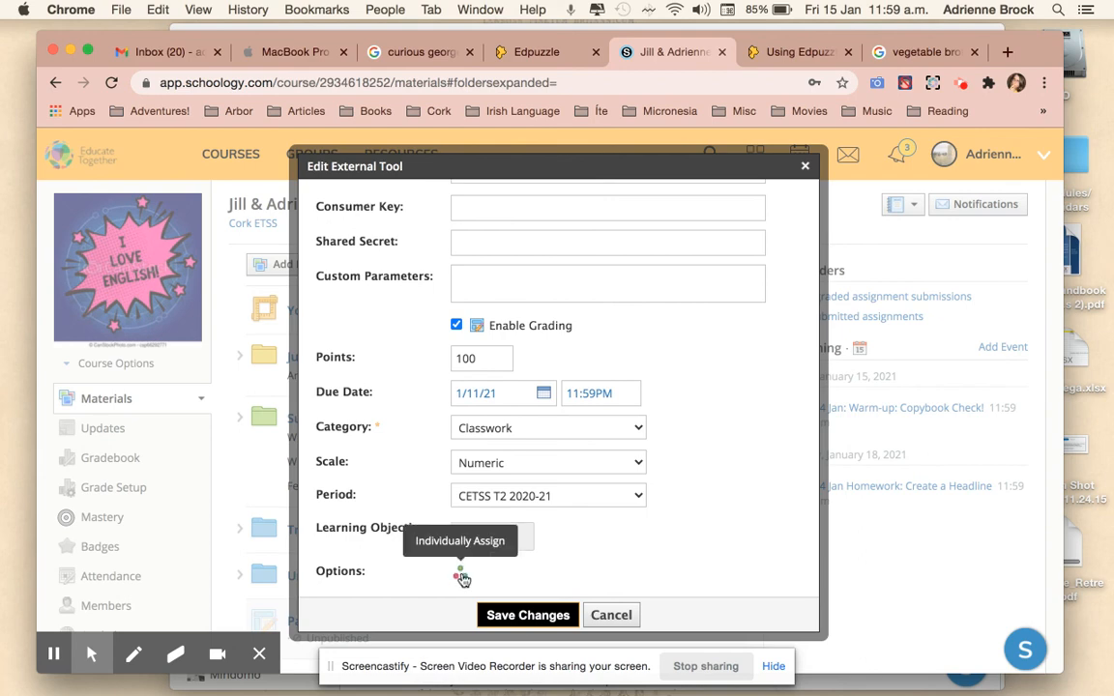
pyautogui.click(503, 621)
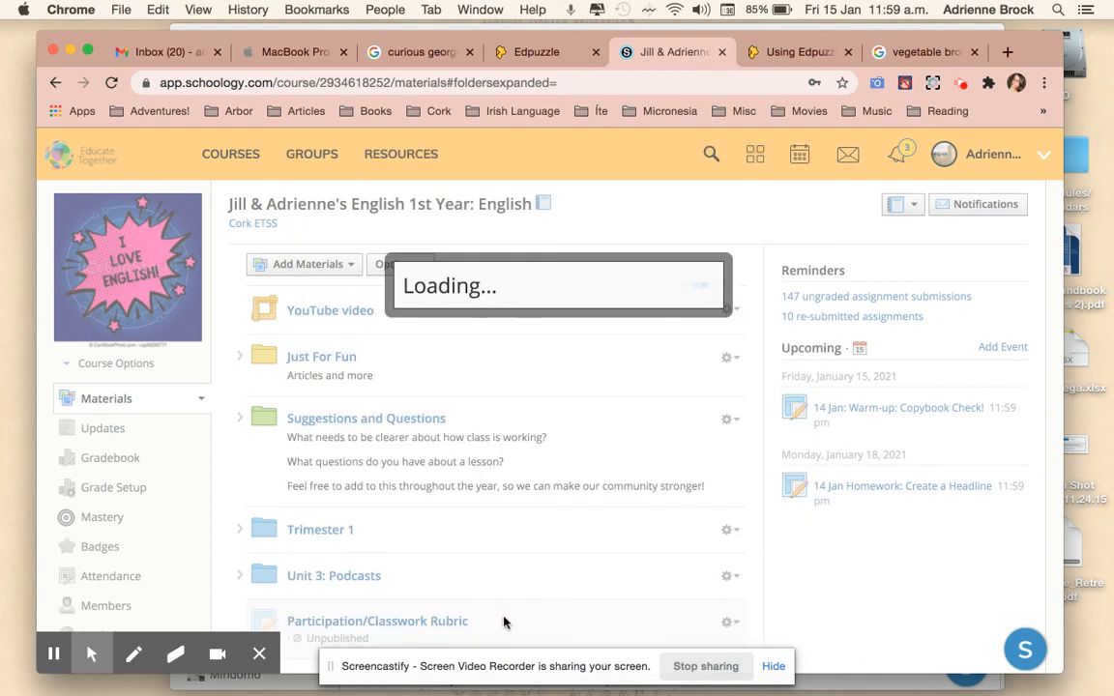
pyautogui.click(111, 84)
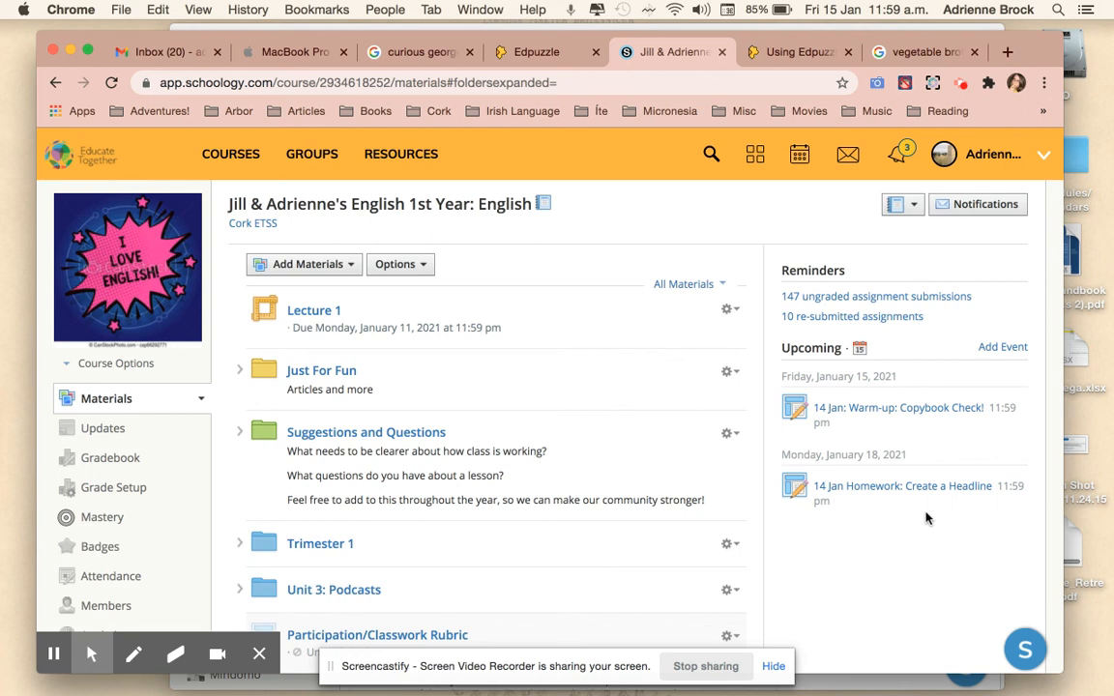
pyautogui.click(110, 82)
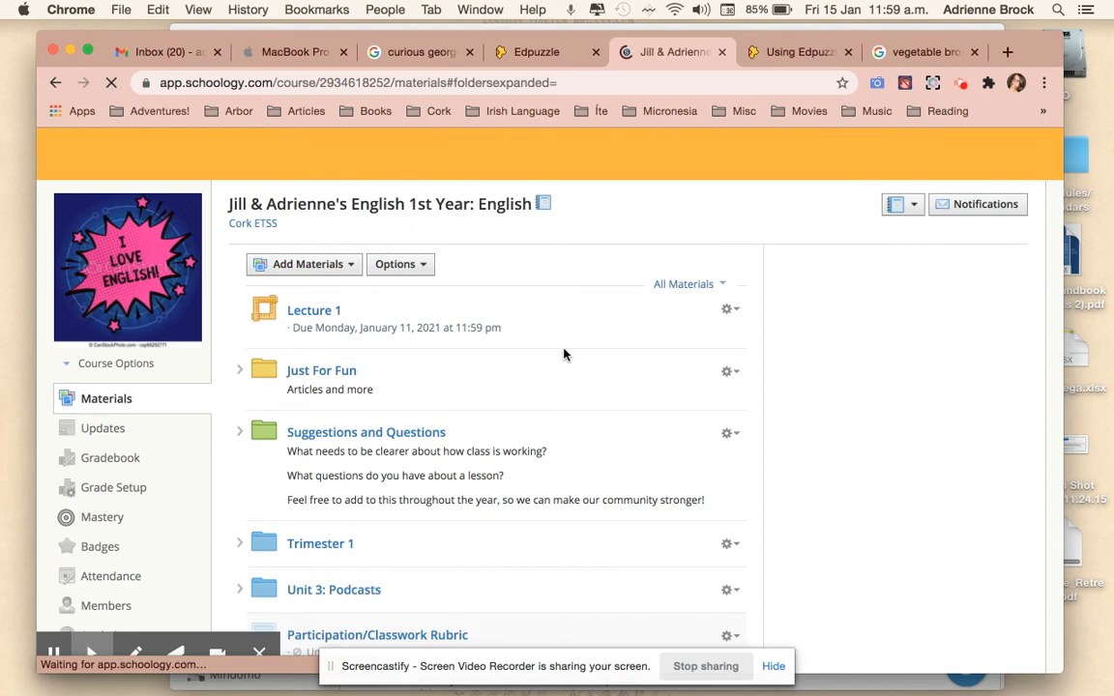